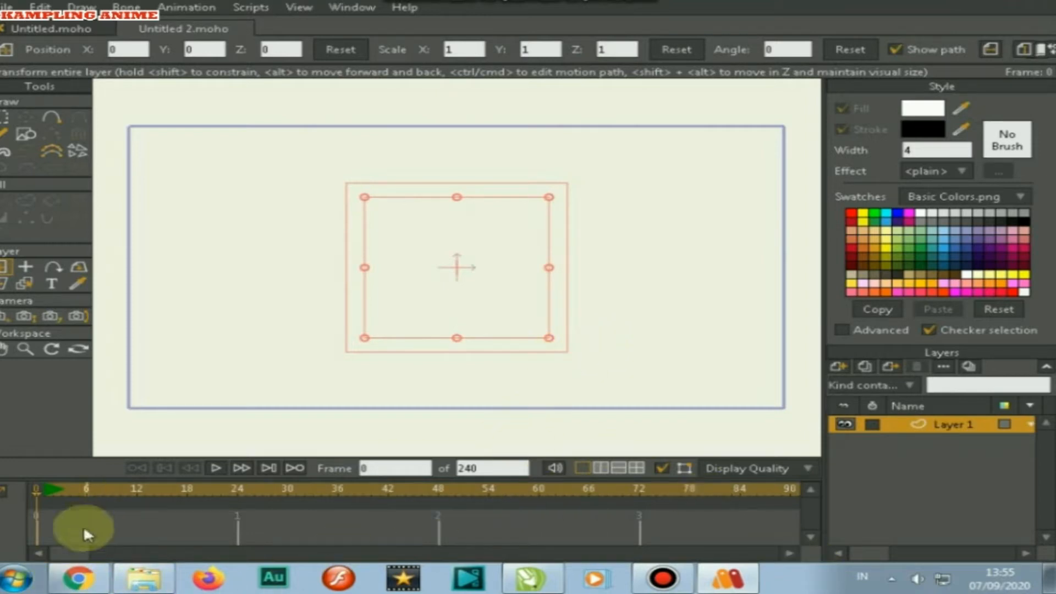
Import the kaki jadi leg image from the free fire\2 folder on drive D into the Moho project
left_click(143, 577)
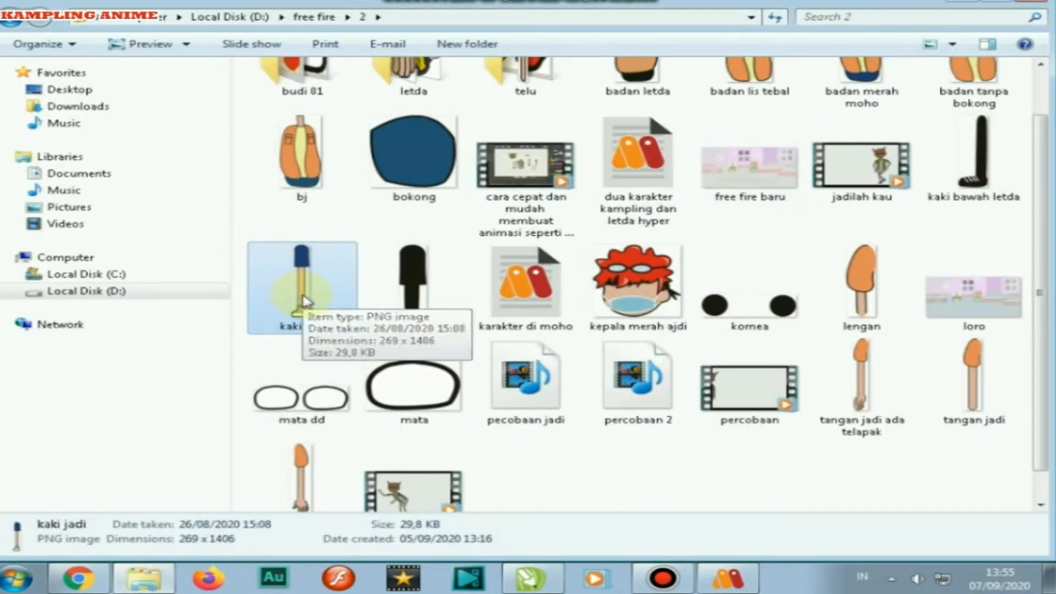
left_click_drag(301, 264, 488, 295)
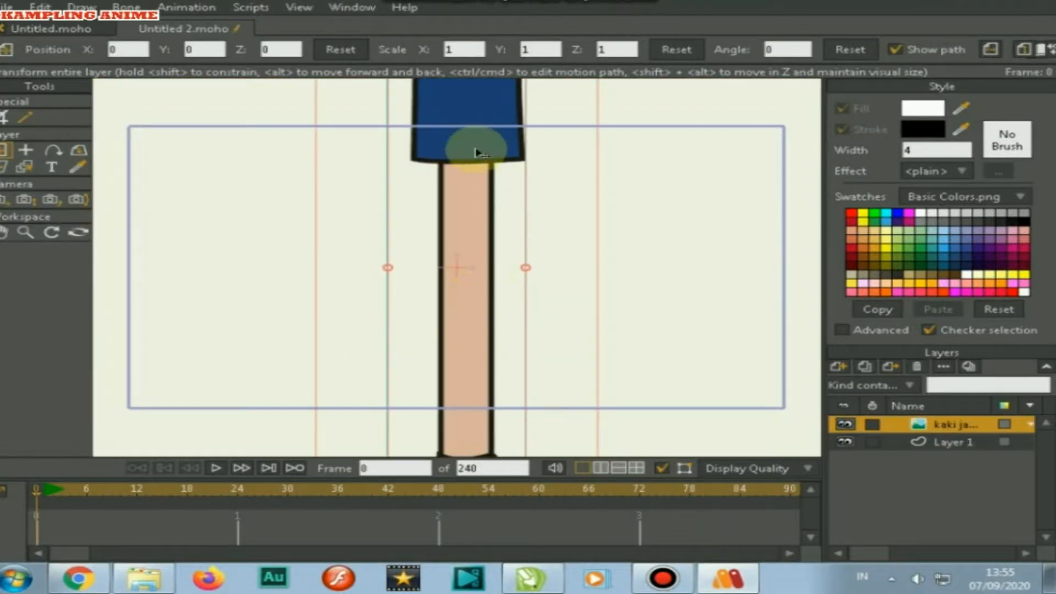
Scale the leg image down to 0.2755 and place it near the centre of the canvas
left_click_drag(483, 110, 504, 274)
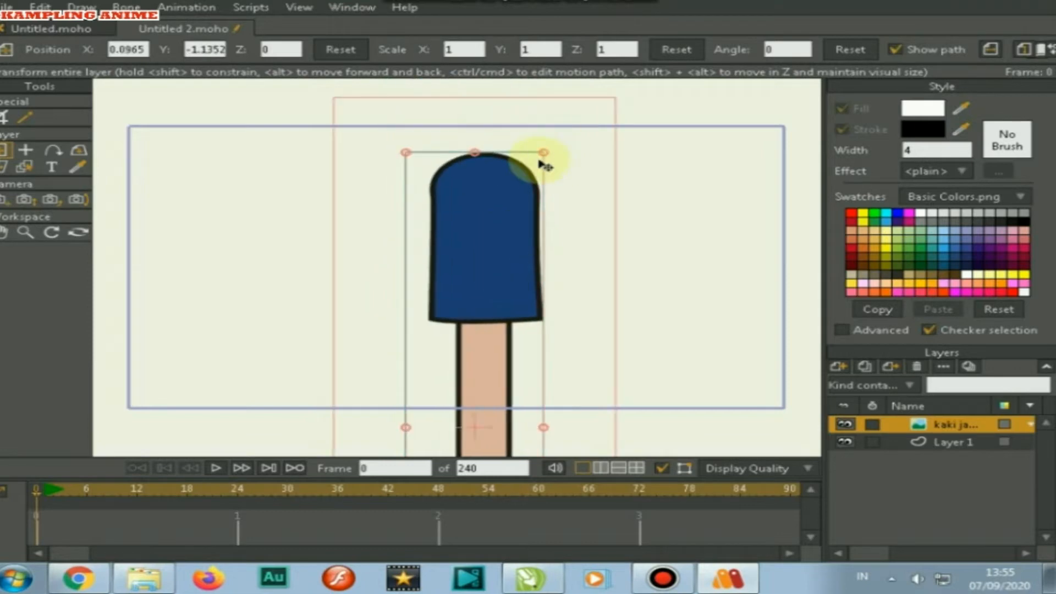
left_click_drag(544, 154, 549, 197)
left_click_drag(580, 121, 464, 245)
left_click(25, 232)
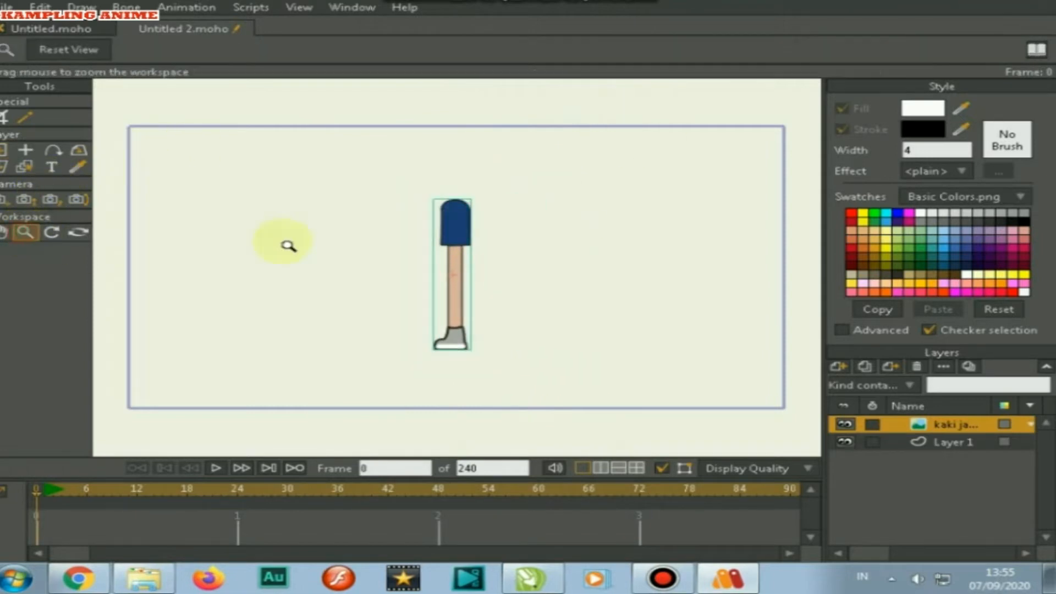
left_click_drag(341, 195, 614, 118)
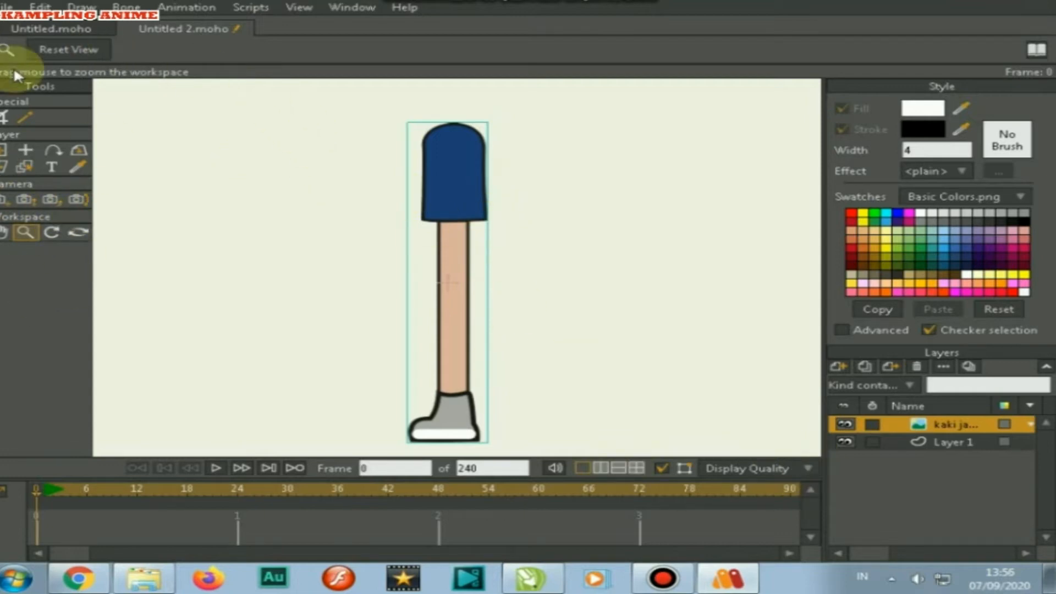
left_click(16, 149)
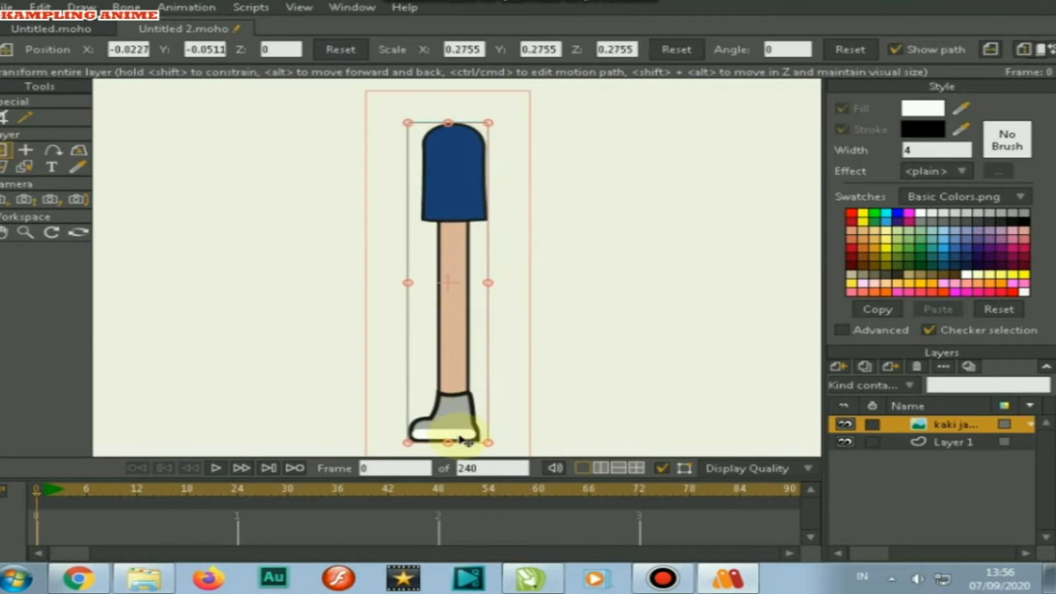
Add a bone layer named kaki
left_click(839, 368)
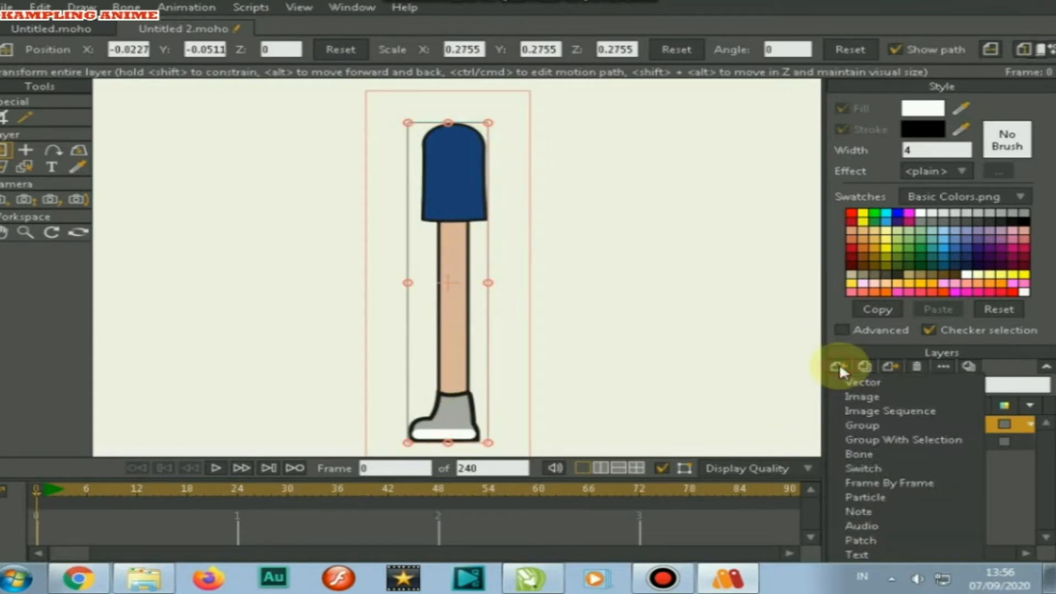
left_click(903, 454)
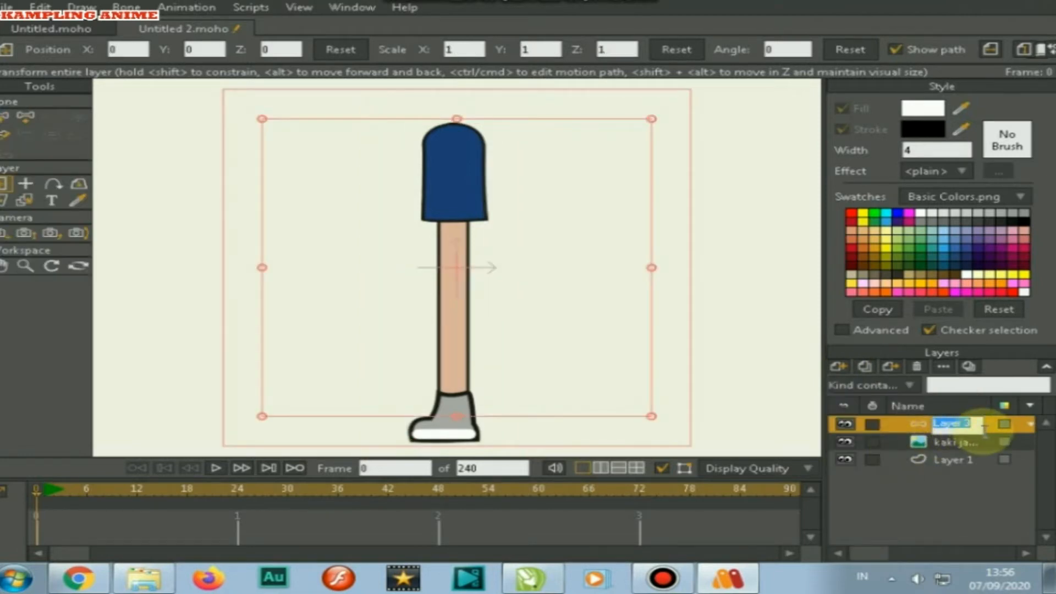
type("kaki")
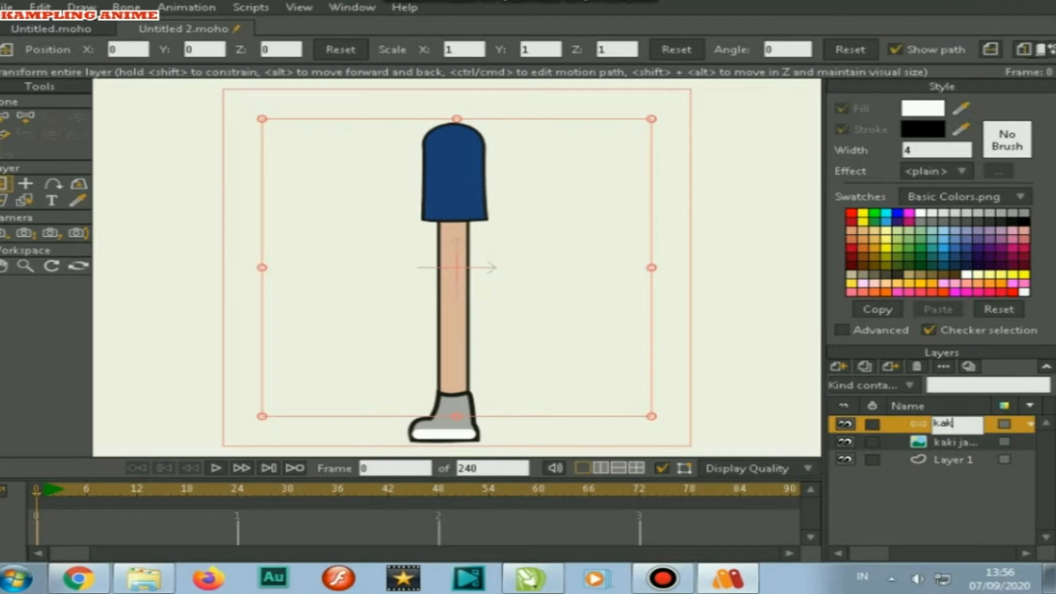
Nest the leg image layer inside the kaki bone layer and delete the empty Layer 1
left_click(959, 439)
left_click_drag(961, 441, 971, 419)
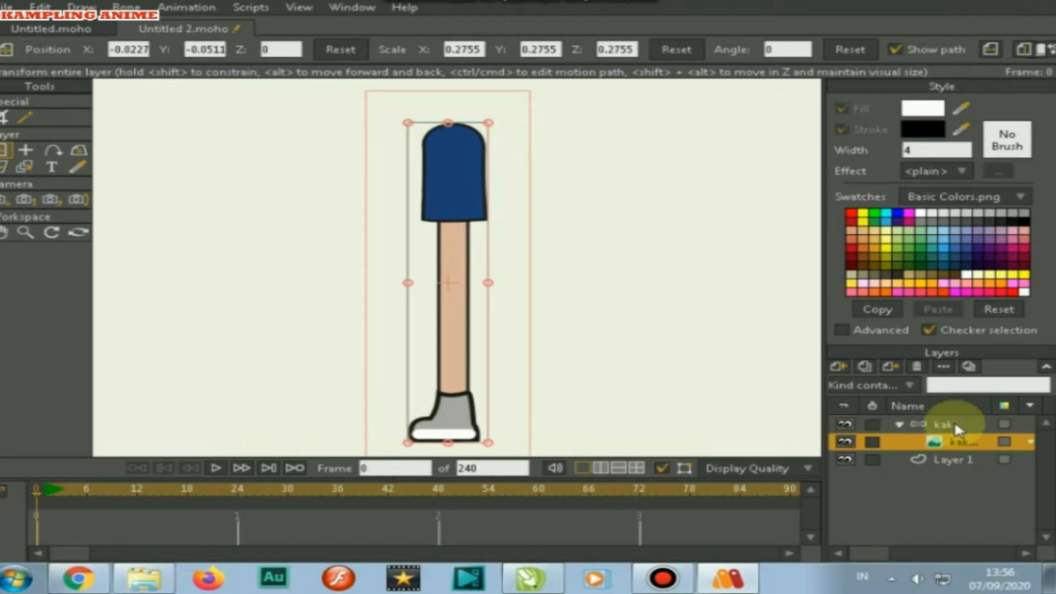
left_click(947, 460)
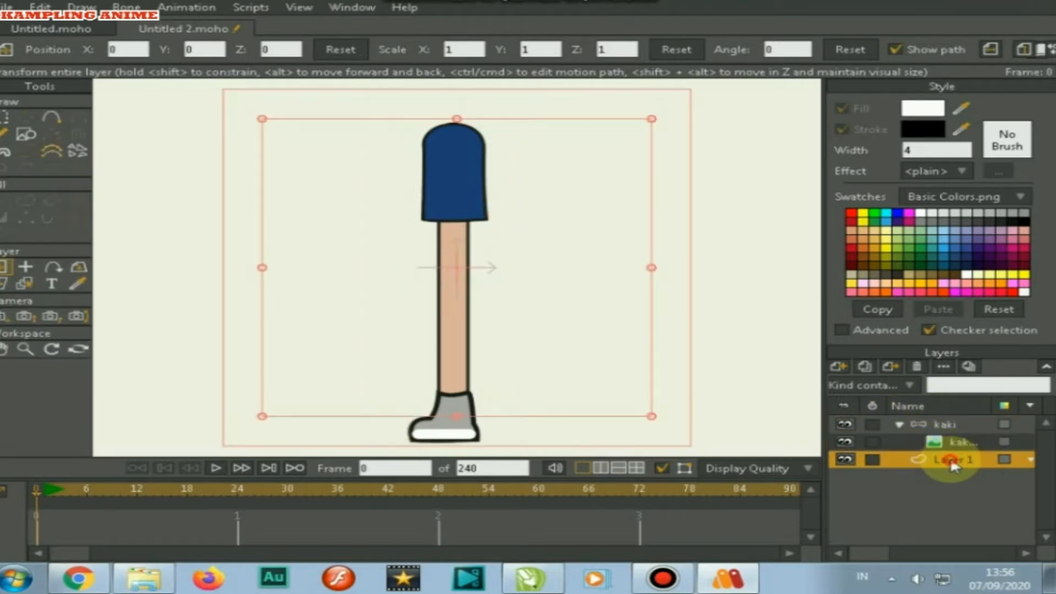
left_click(918, 367)
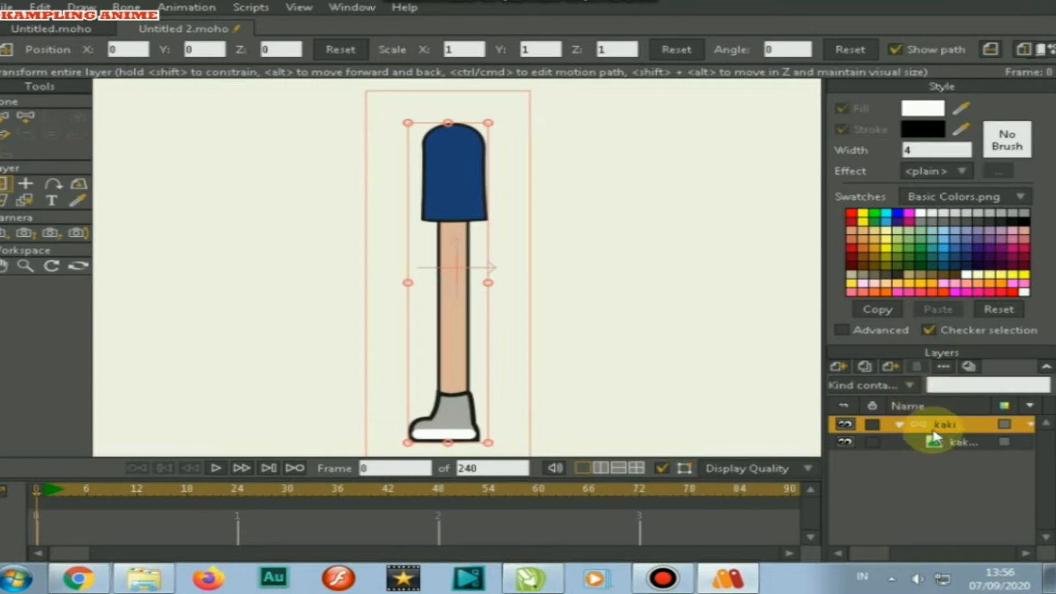
left_click(900, 424)
left_click(899, 424)
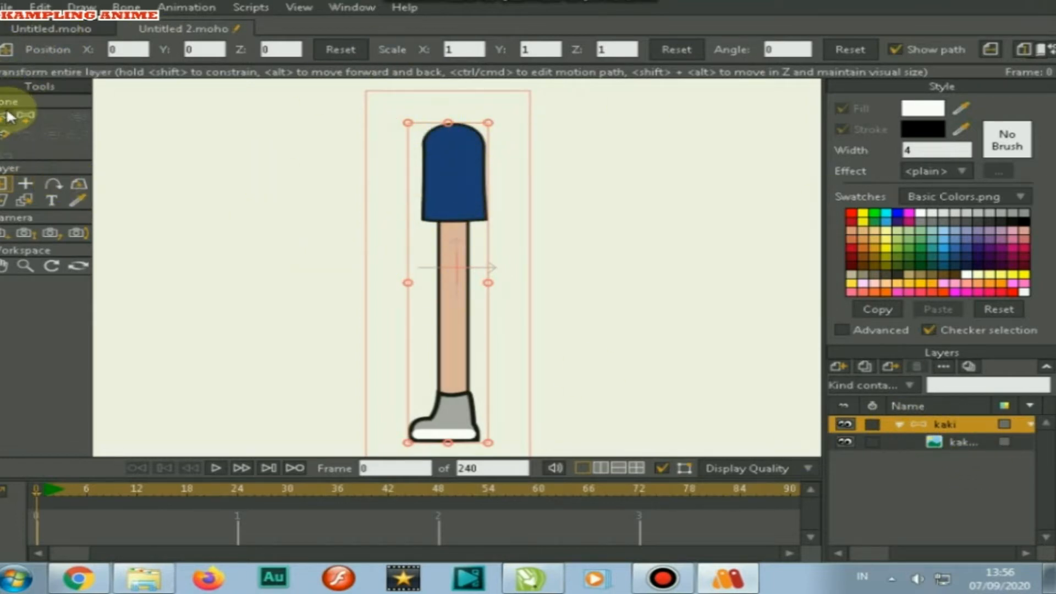
double_click(957, 426)
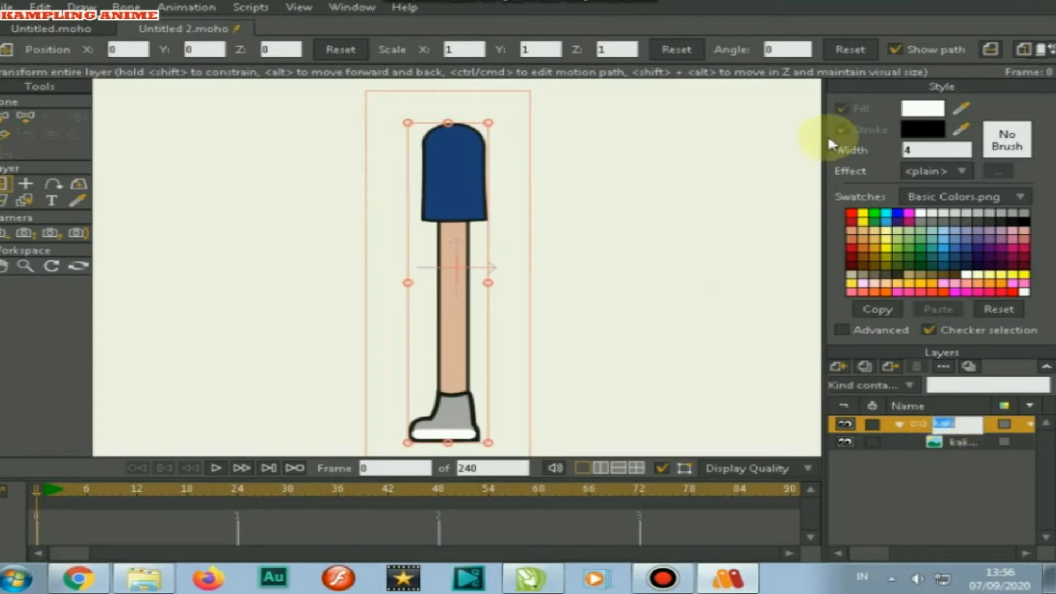
Add a point bone at the top of the leg, an upper bone down to the knee and a lower bone down to the sole
left_click(11, 121)
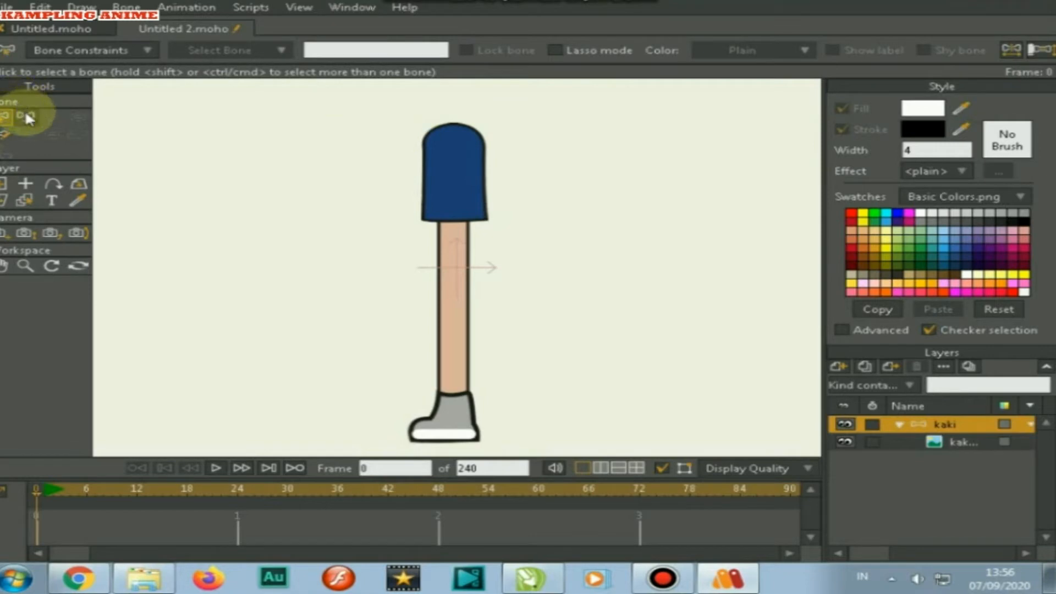
left_click(26, 116)
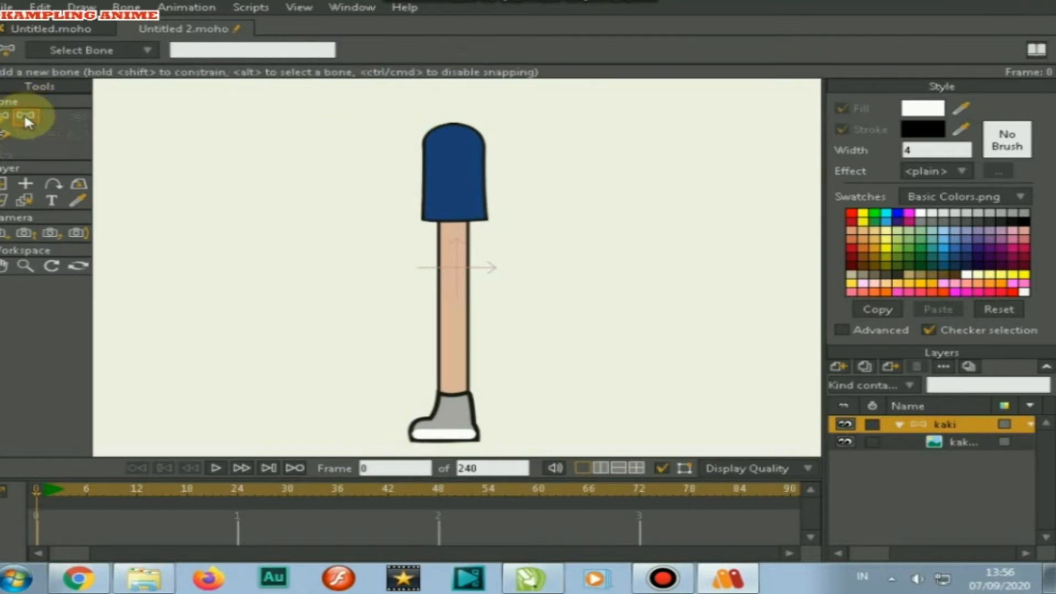
left_click(451, 122)
left_click_drag(451, 122, 451, 248)
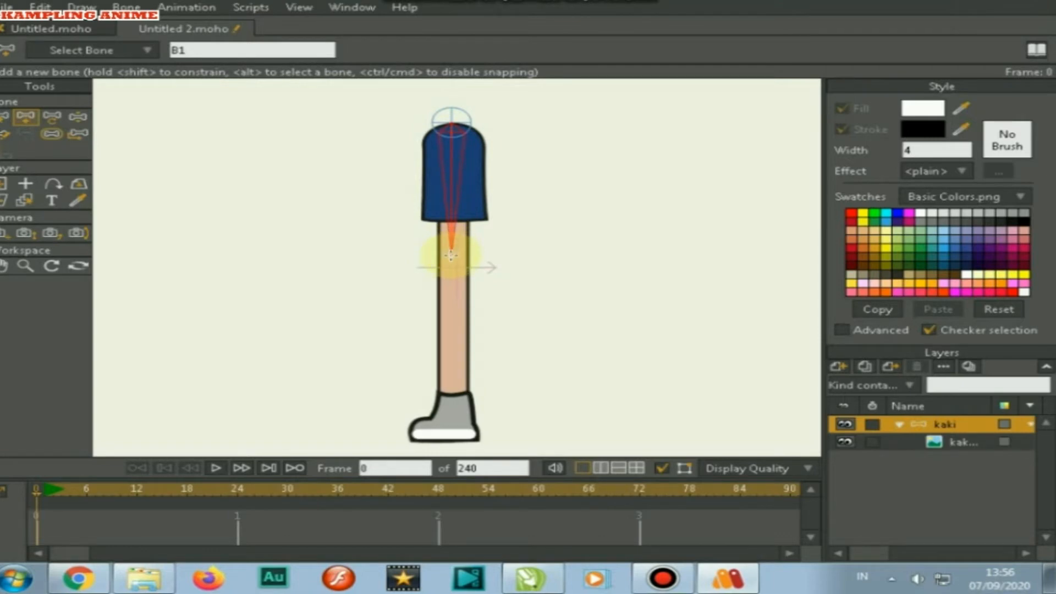
left_click_drag(452, 255, 452, 440)
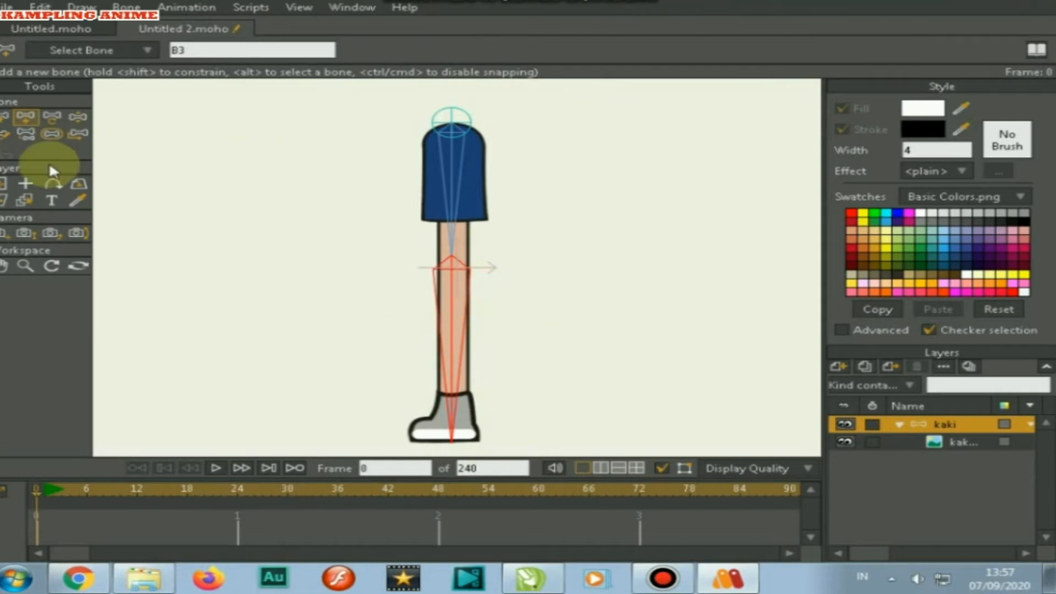
Select both the upper and lower leg bones and set their bone strength to 0.1
left_click(7, 116)
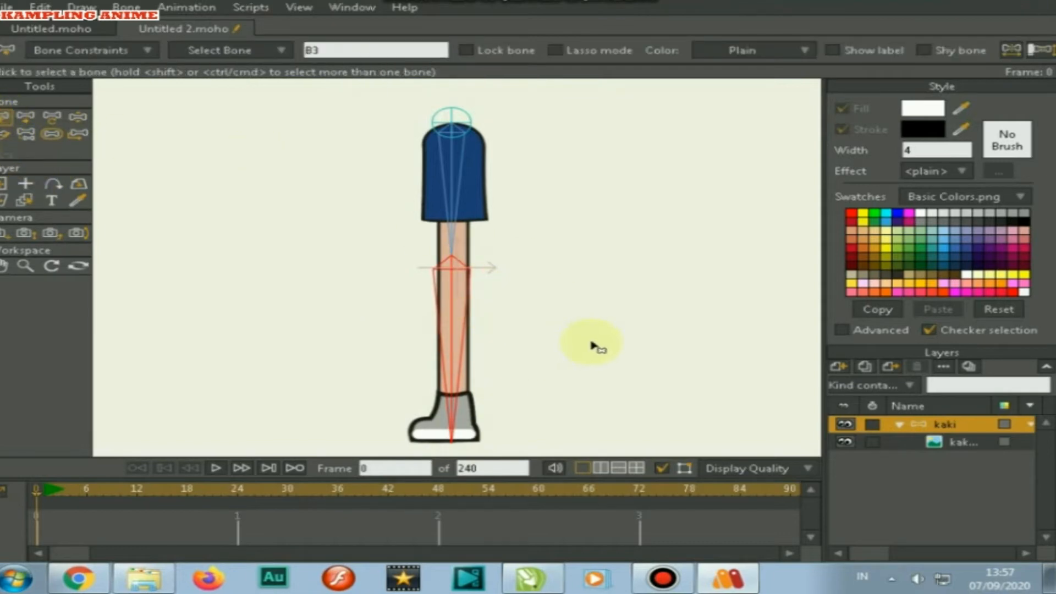
left_click(454, 177)
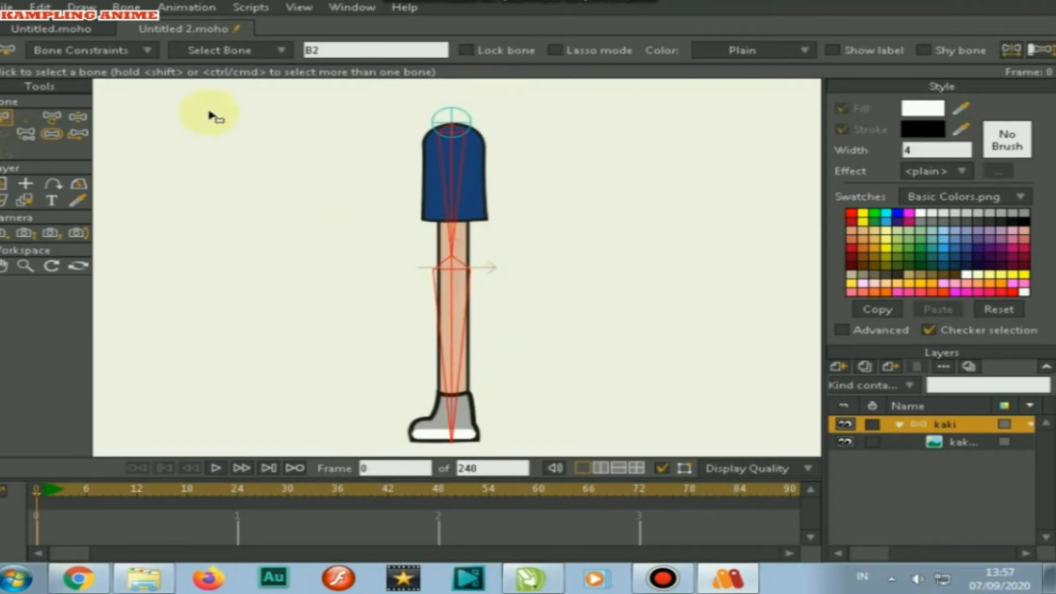
left_click(52, 134)
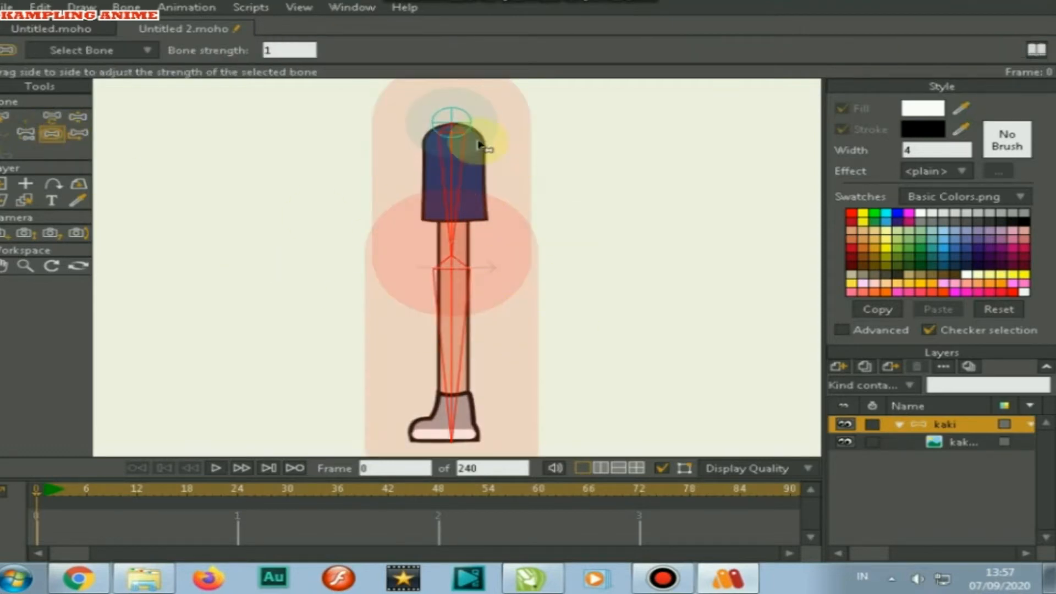
left_click(288, 50)
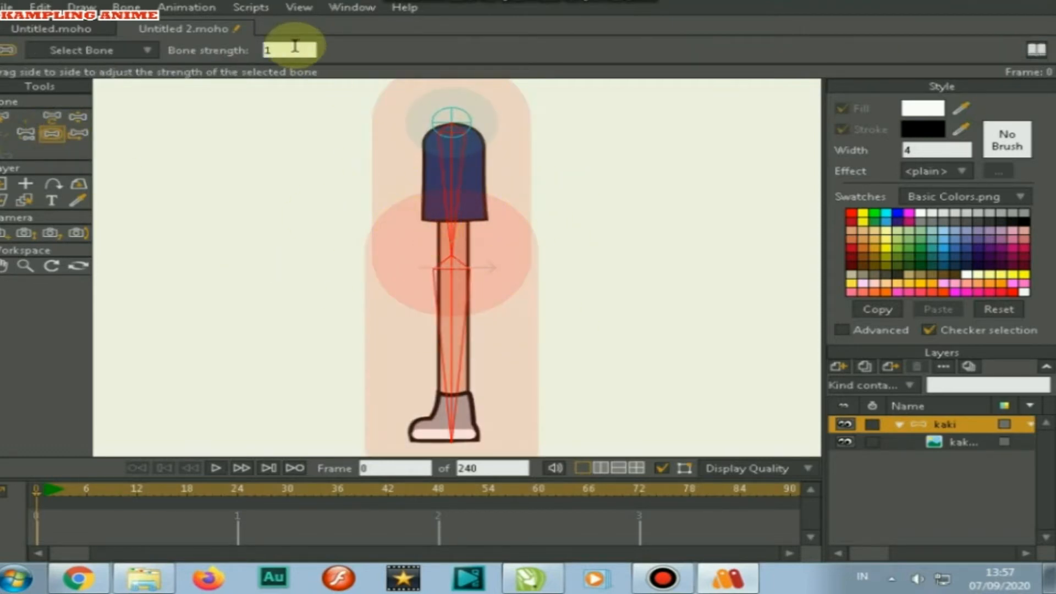
left_click_drag(278, 47, 229, 50)
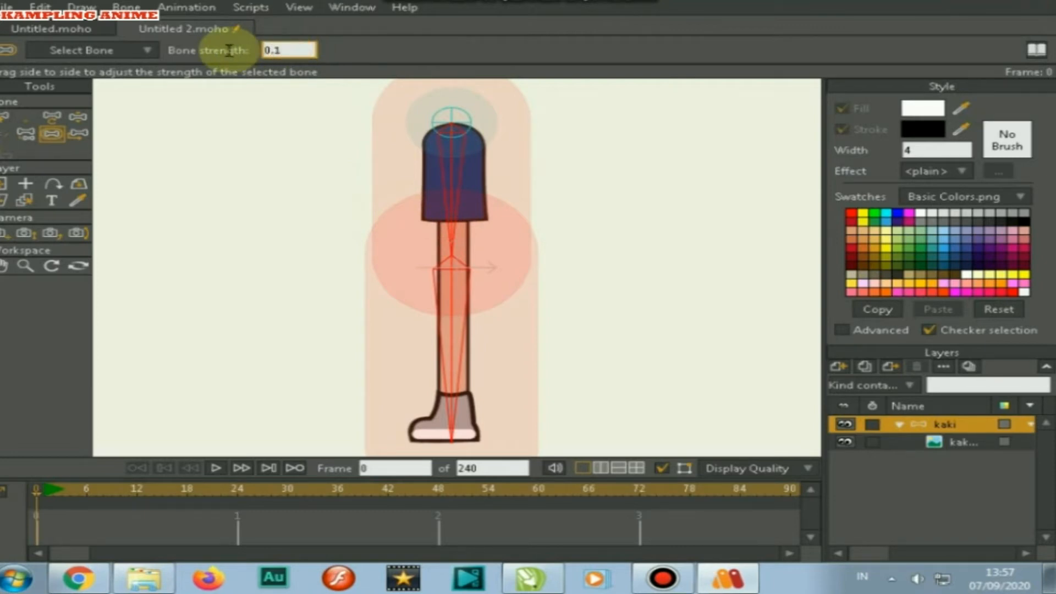
key("Return")
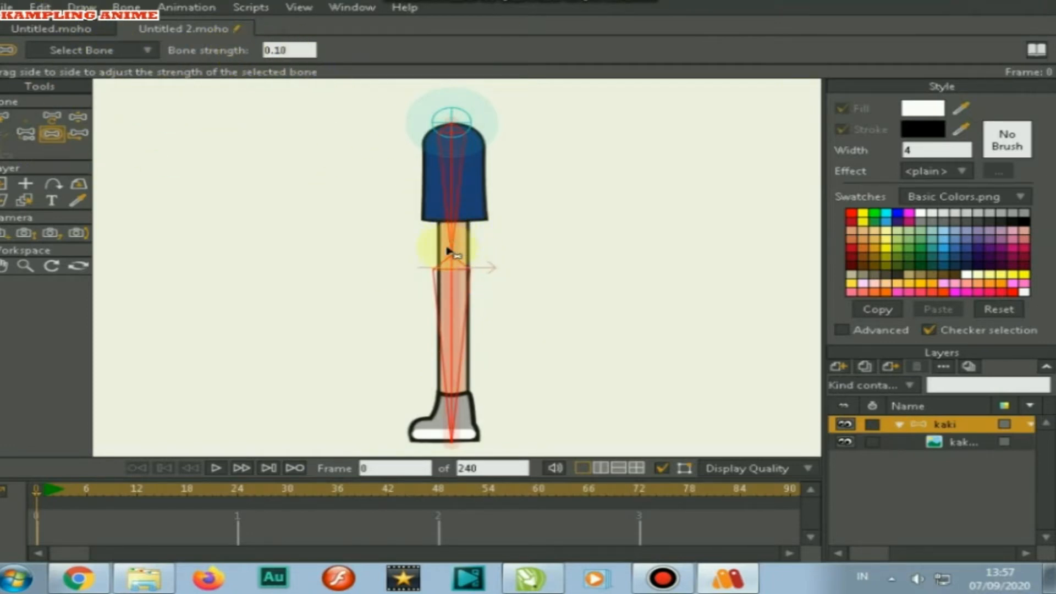
Create a smooth joint for the selected bone pair on the leg image layer
left_click(959, 437)
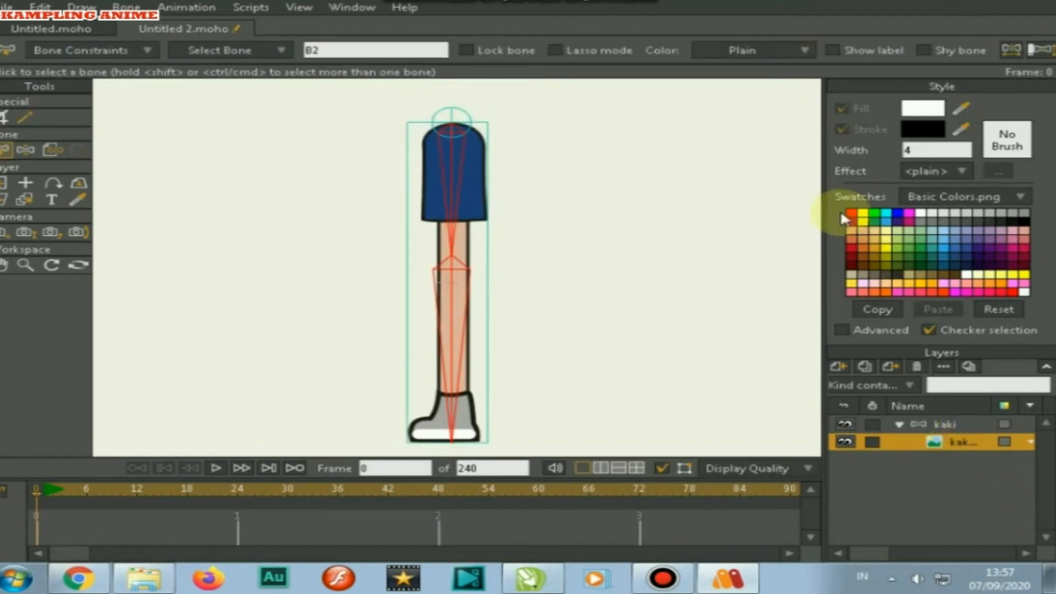
left_click(949, 443)
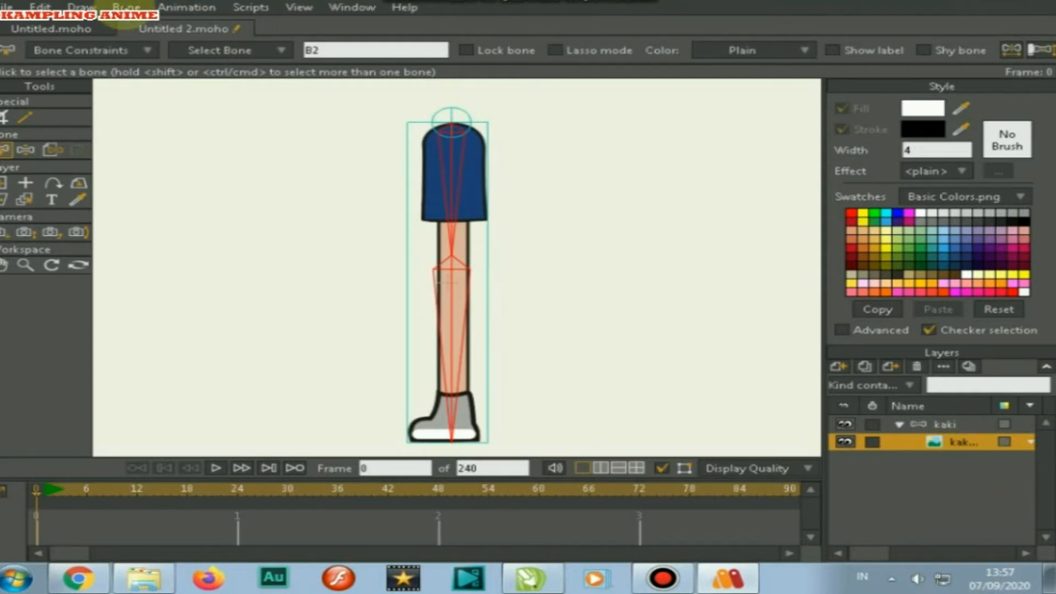
left_click(126, 6)
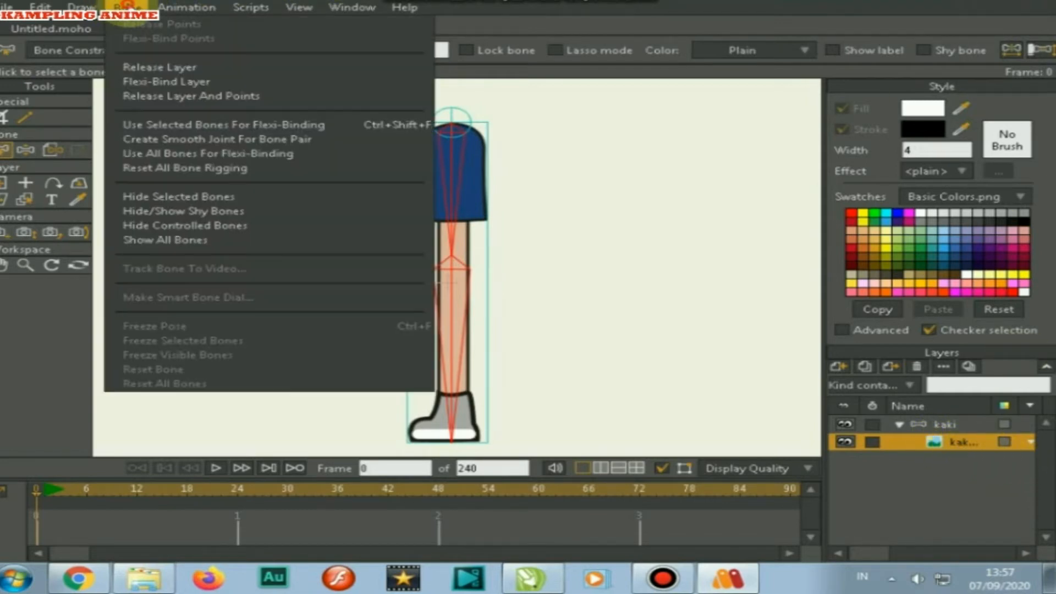
left_click(182, 138)
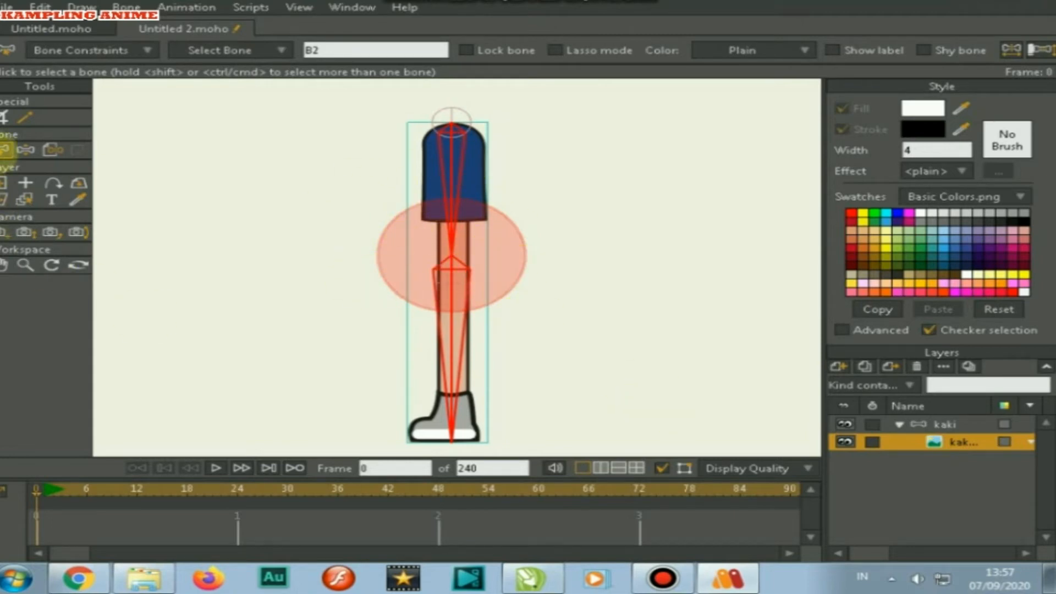
Test how the leg bends at the knee with Manipulate Bones
left_click(25, 150)
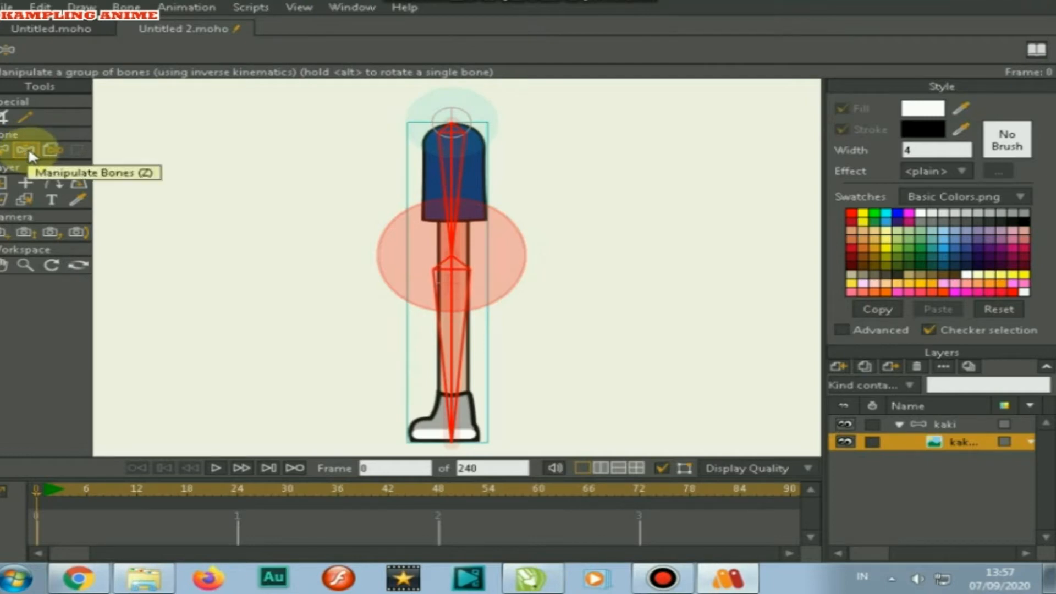
left_click_drag(464, 401, 462, 547)
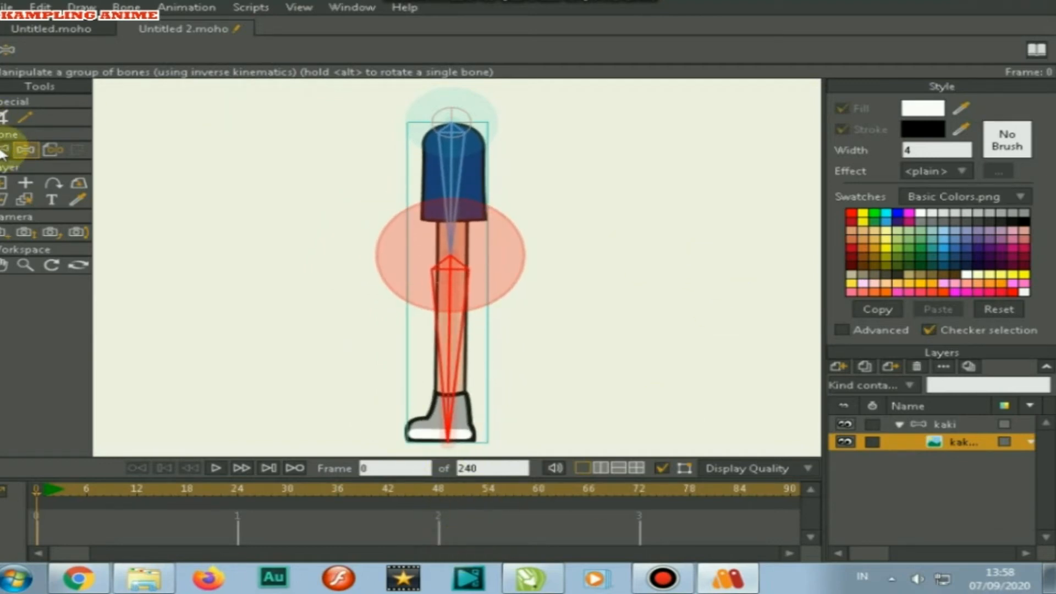
left_click(5, 184)
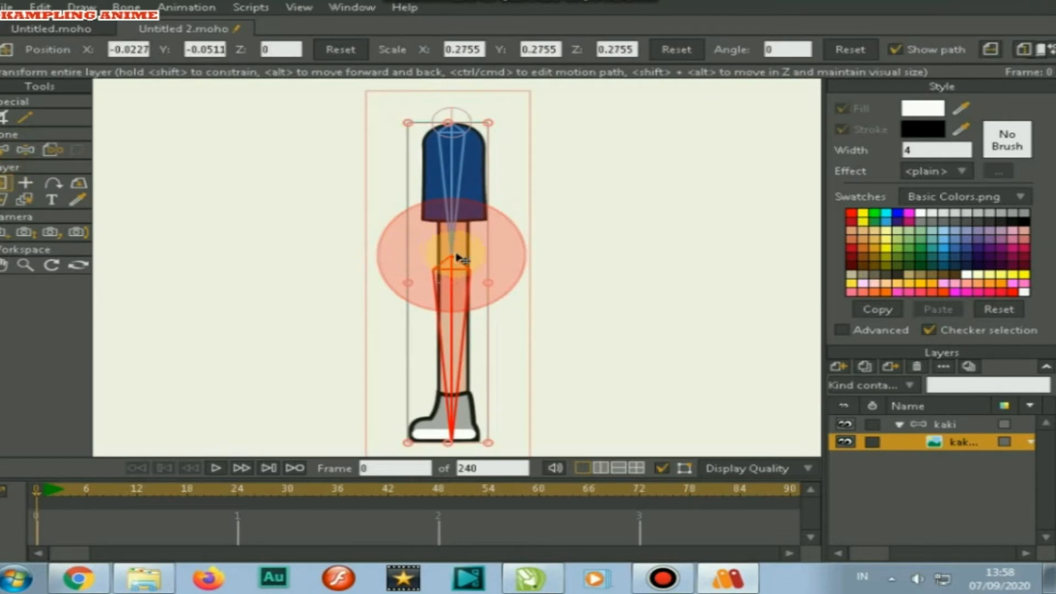
Make the kaki bone layer active and test the leg's bending at frame 0 with Manipulate Bones
left_click(964, 428)
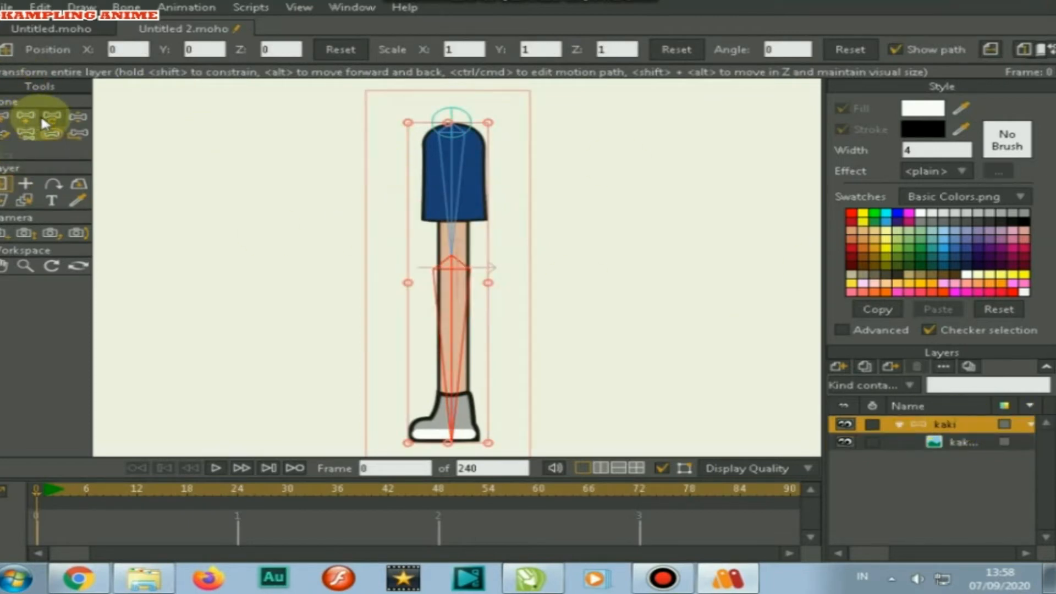
left_click(6, 116)
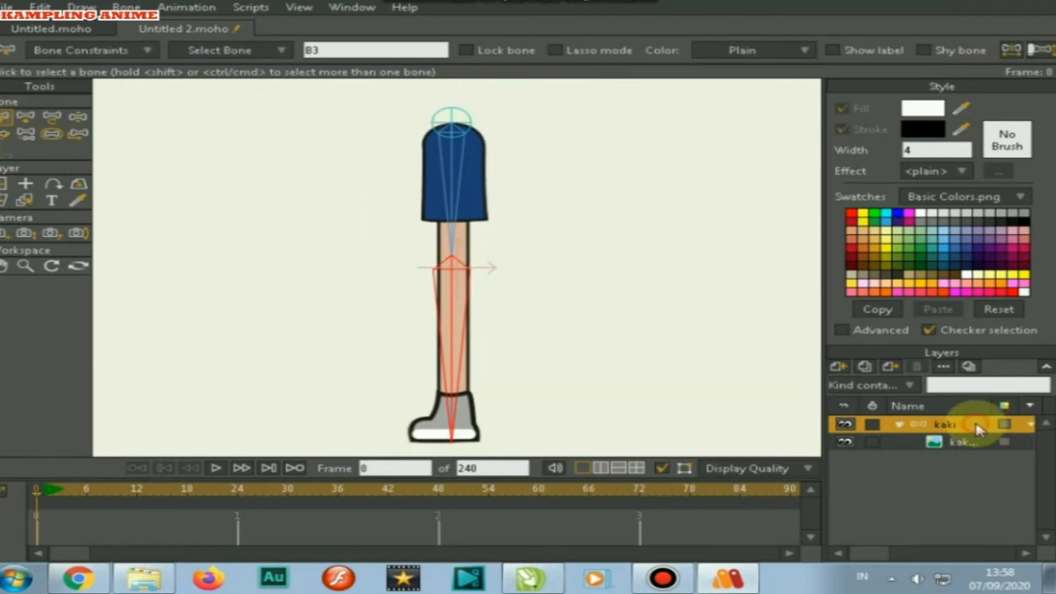
double_click(946, 424)
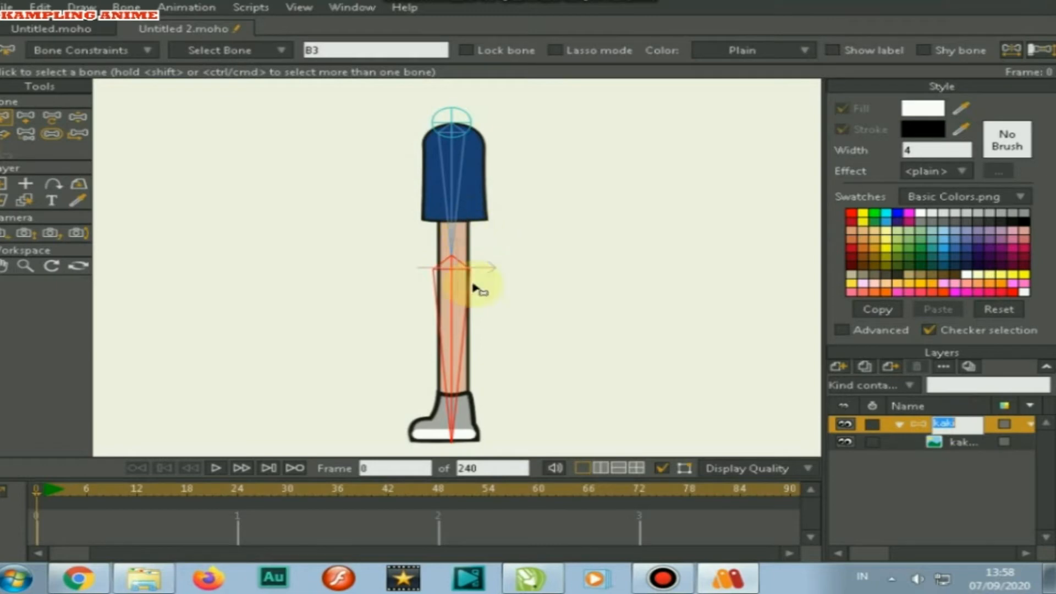
left_click(78, 116)
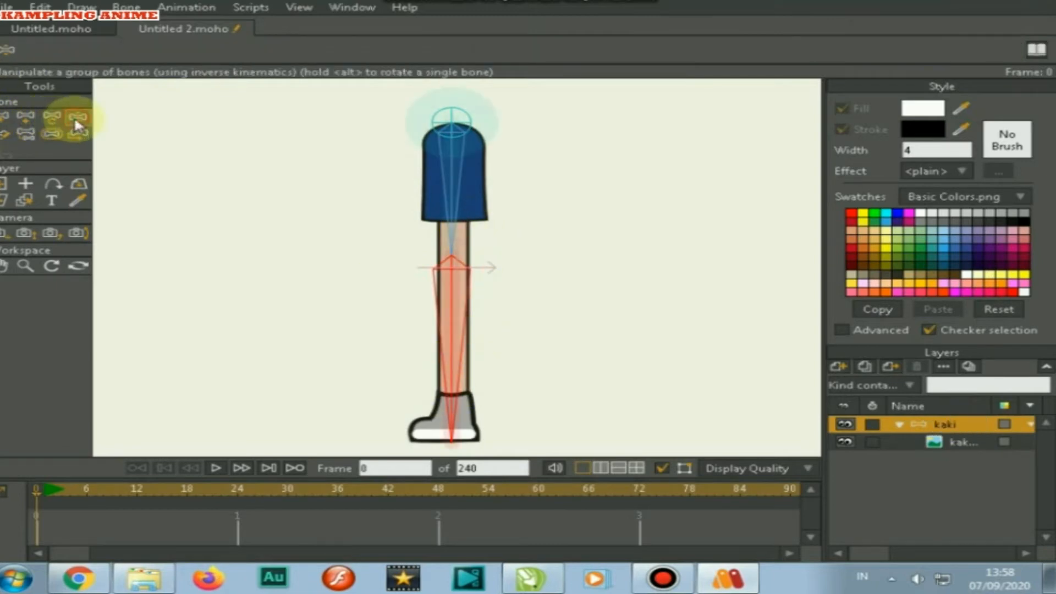
left_click_drag(450, 394, 378, 519)
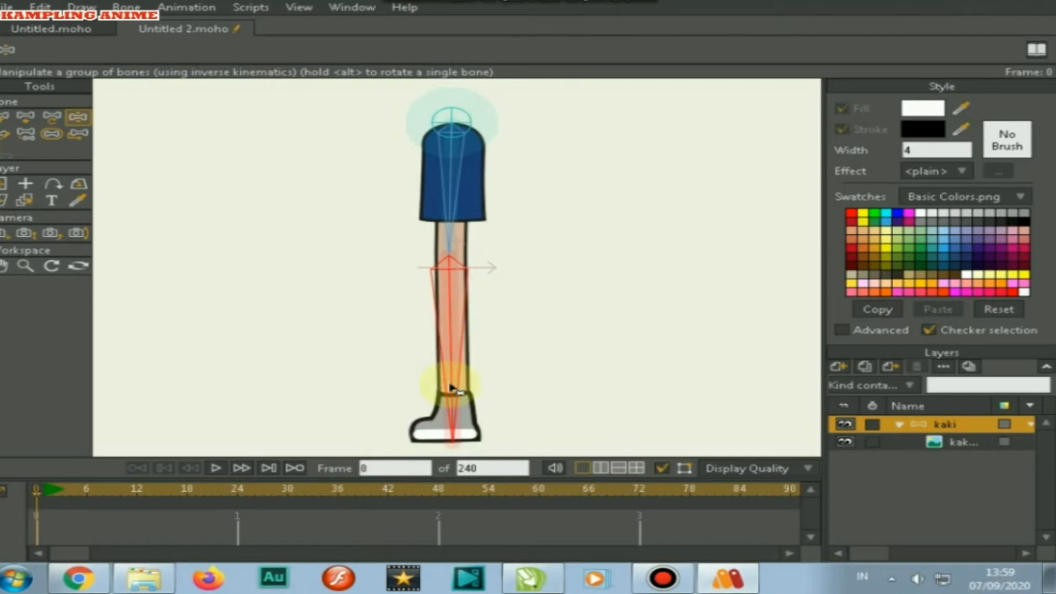
left_click_drag(444, 424, 461, 384)
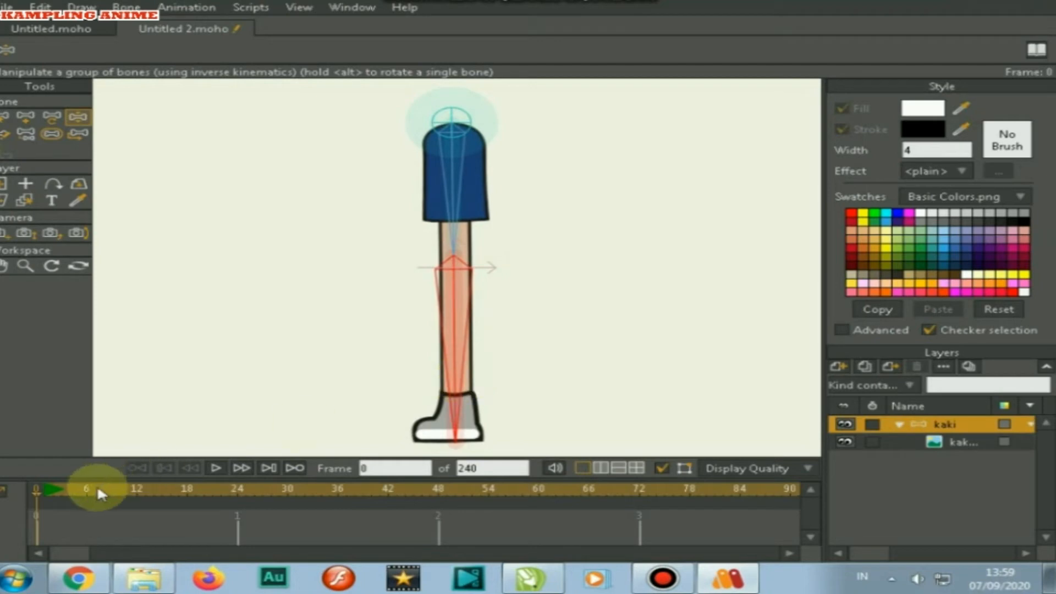
Pose the leg swinging slightly forward with a bent knee at frame 5, and with the thigh raised further at frame 10
left_click(389, 467)
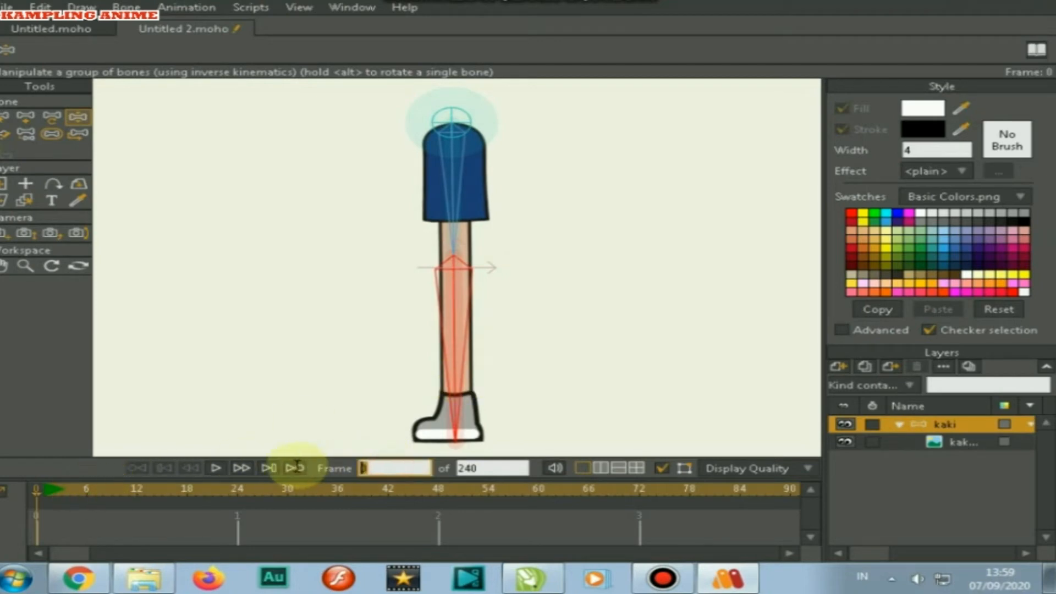
type("5")
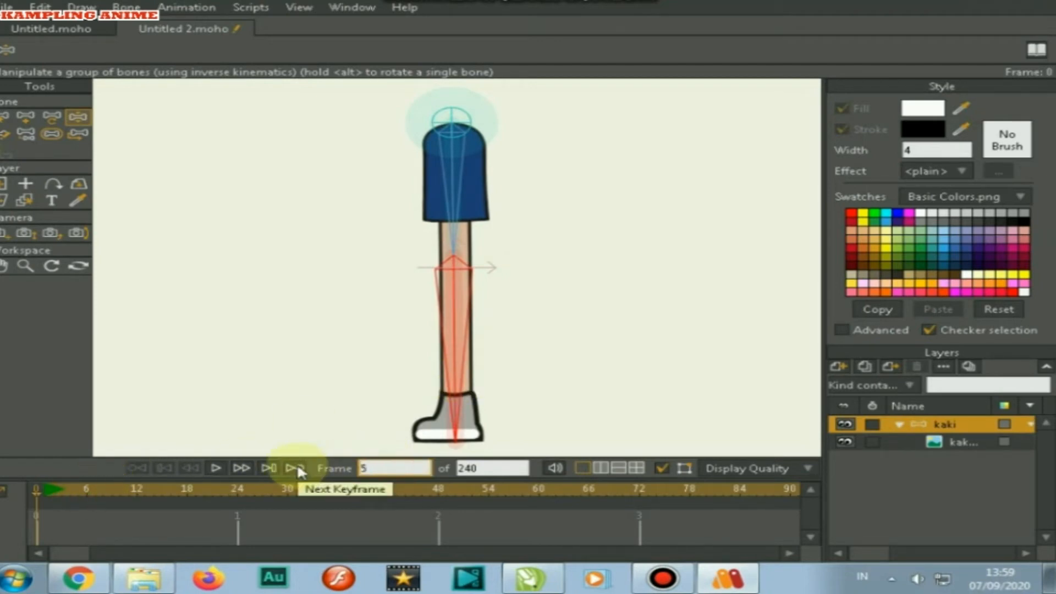
key("Return")
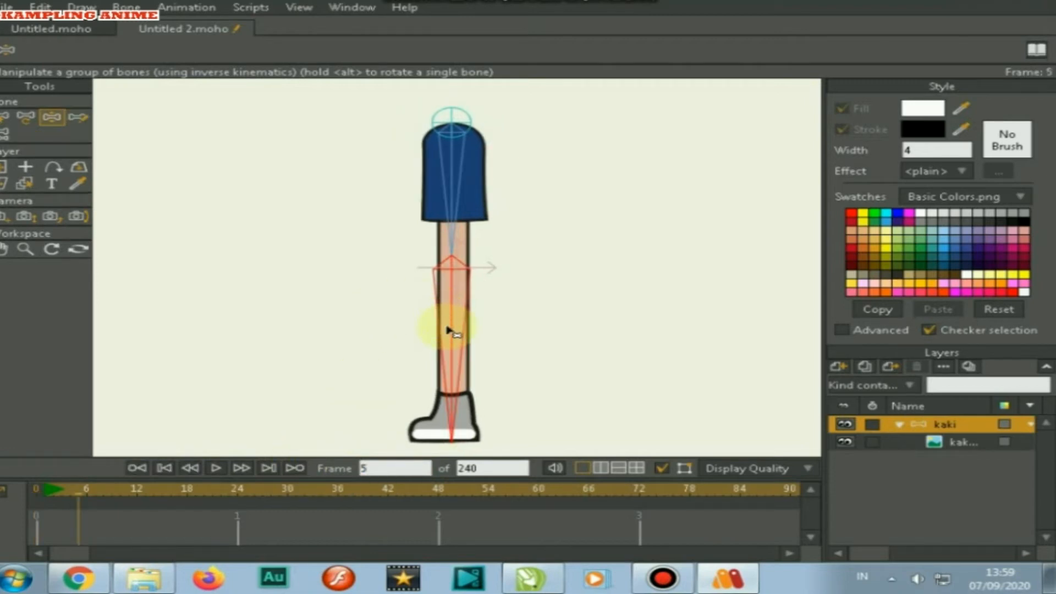
left_click_drag(452, 361, 409, 360)
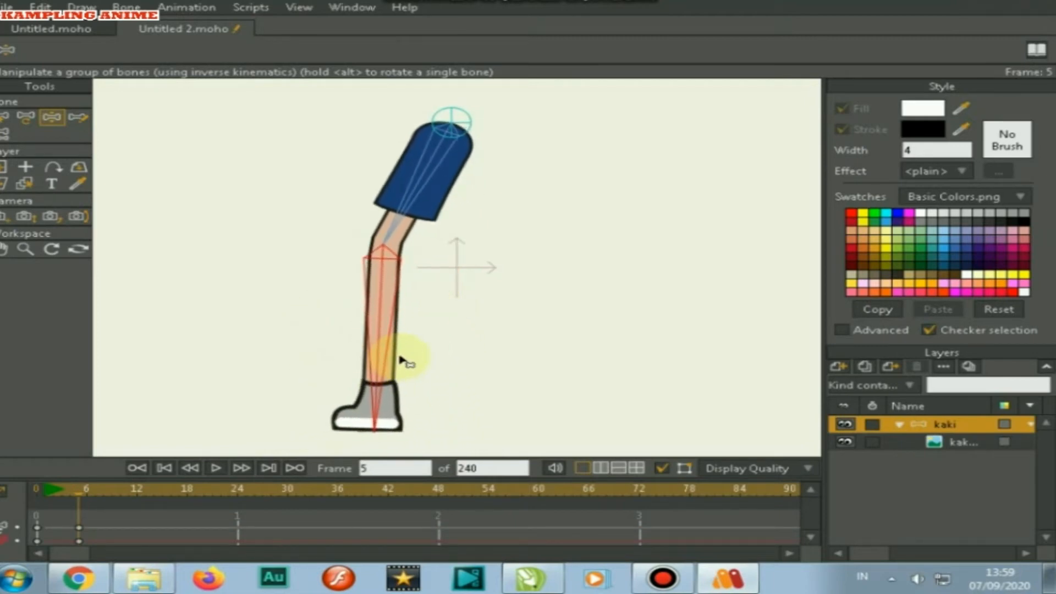
left_click(405, 468)
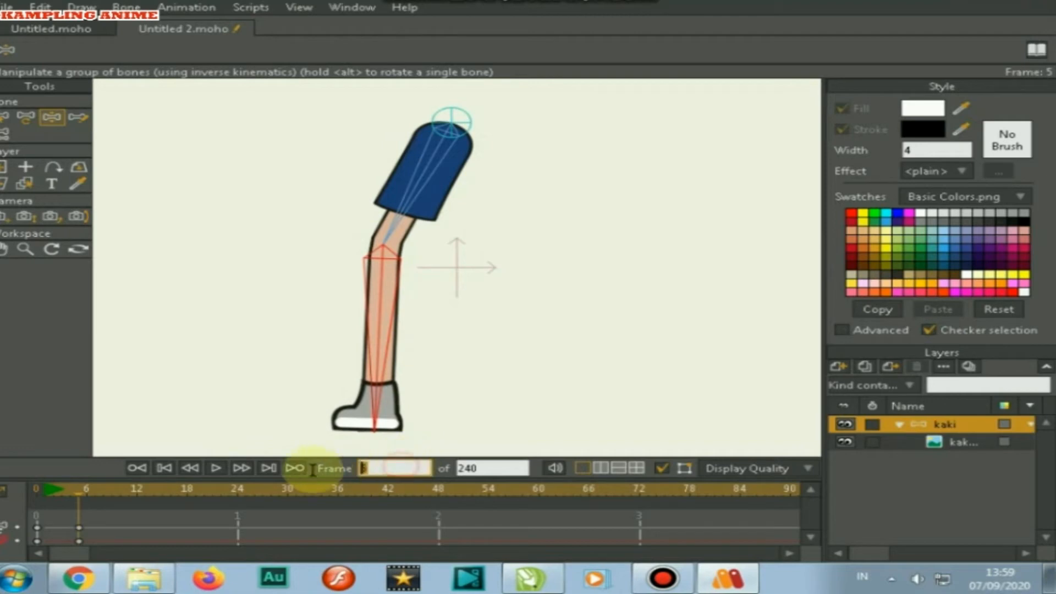
key("Return")
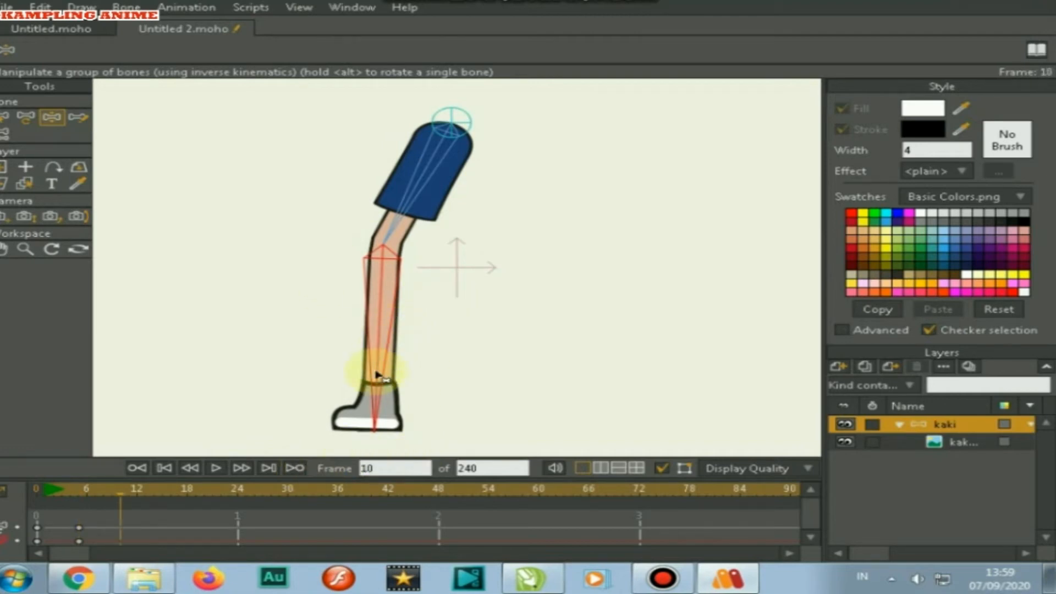
left_click_drag(376, 393, 337, 271)
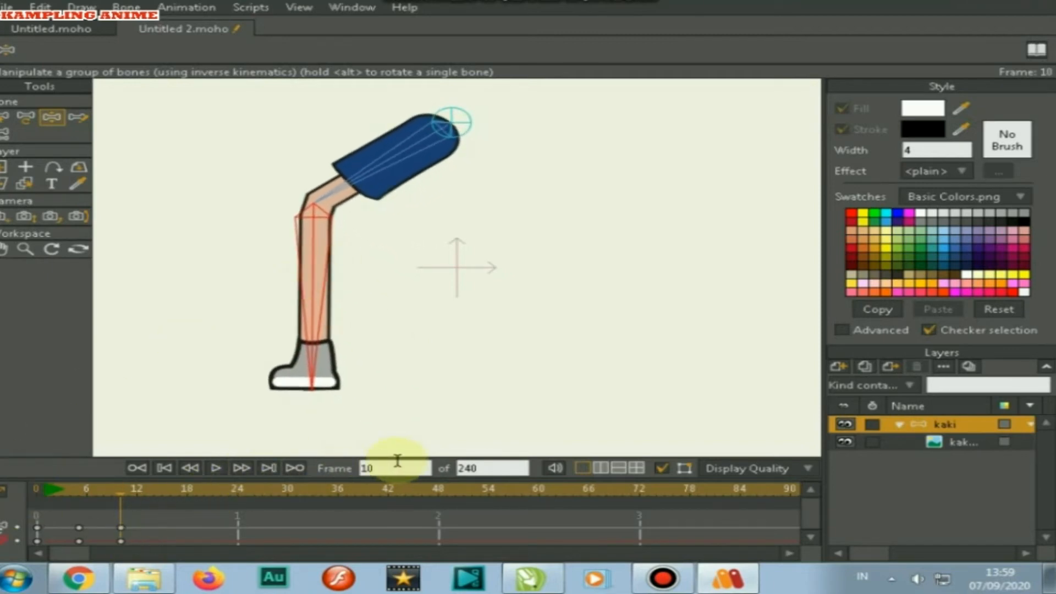
Pose the thigh horizontal with the shin hanging down at frame 15, and the leg kicked out forward at frame 20
left_click_drag(398, 462, 282, 468)
type("15")
key("Return")
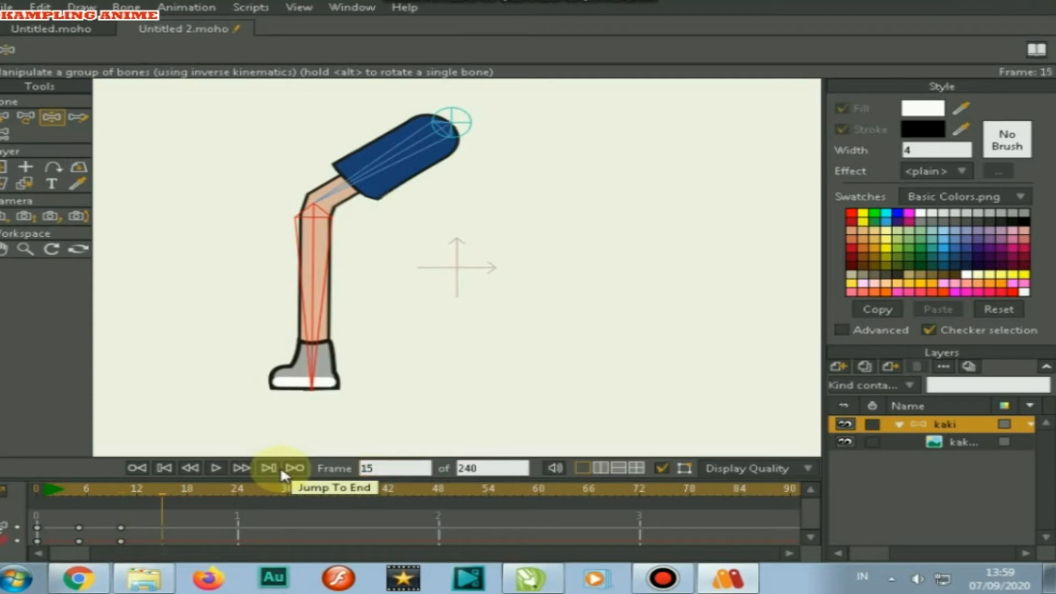
left_click_drag(315, 367, 316, 259)
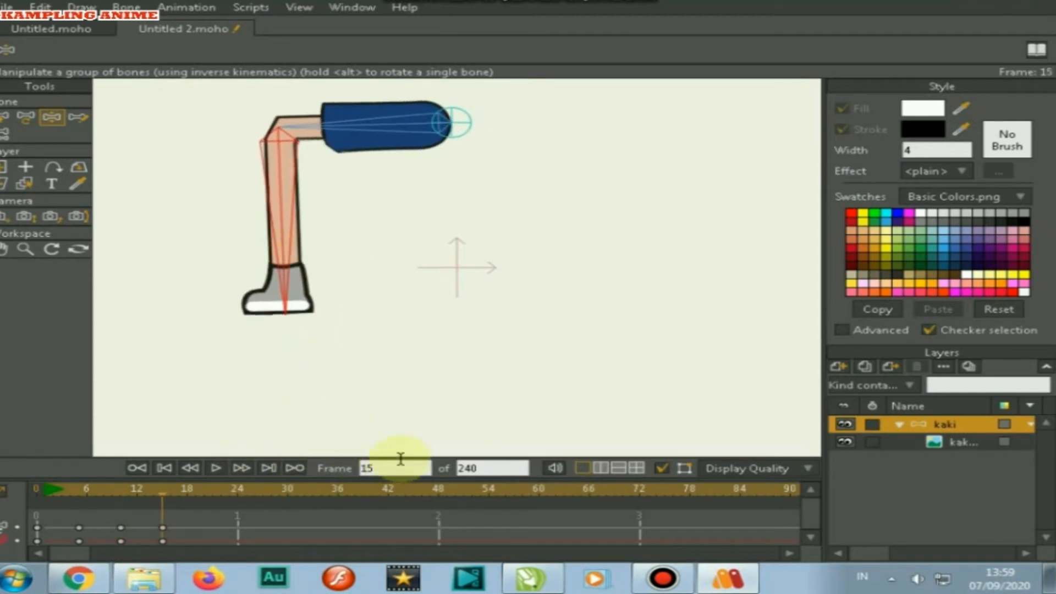
left_click_drag(400, 465, 296, 462)
type("2")
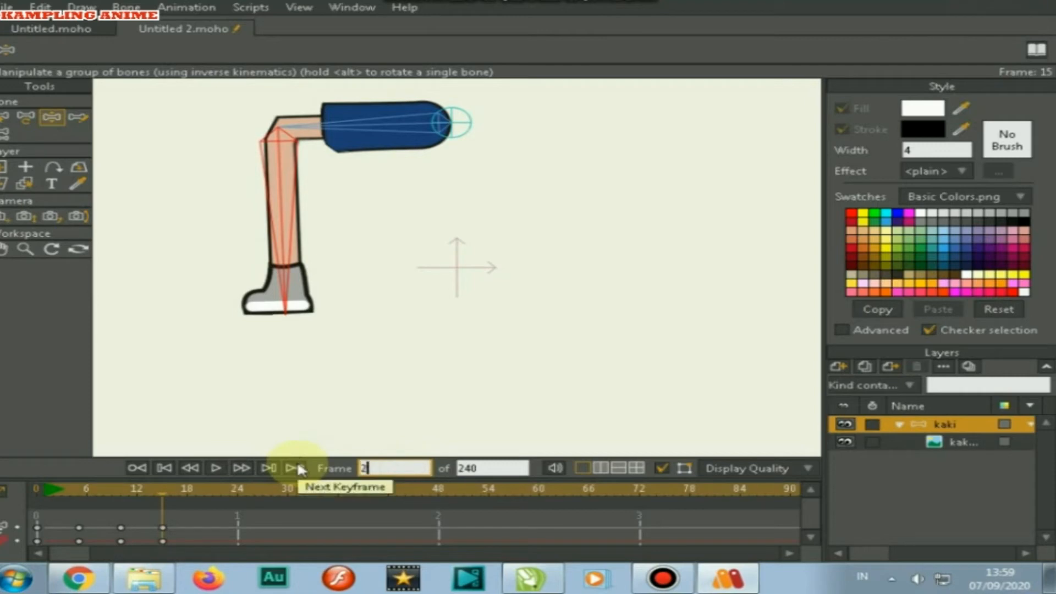
type("0")
key("Return")
left_click_drag(279, 292, 144, 132)
Pose the lower leg folded down from the raised thigh at frame 25, and the whole leg stretched forward horizontally at frame 30
left_click_drag(410, 468, 321, 471)
type("25")
key("Return")
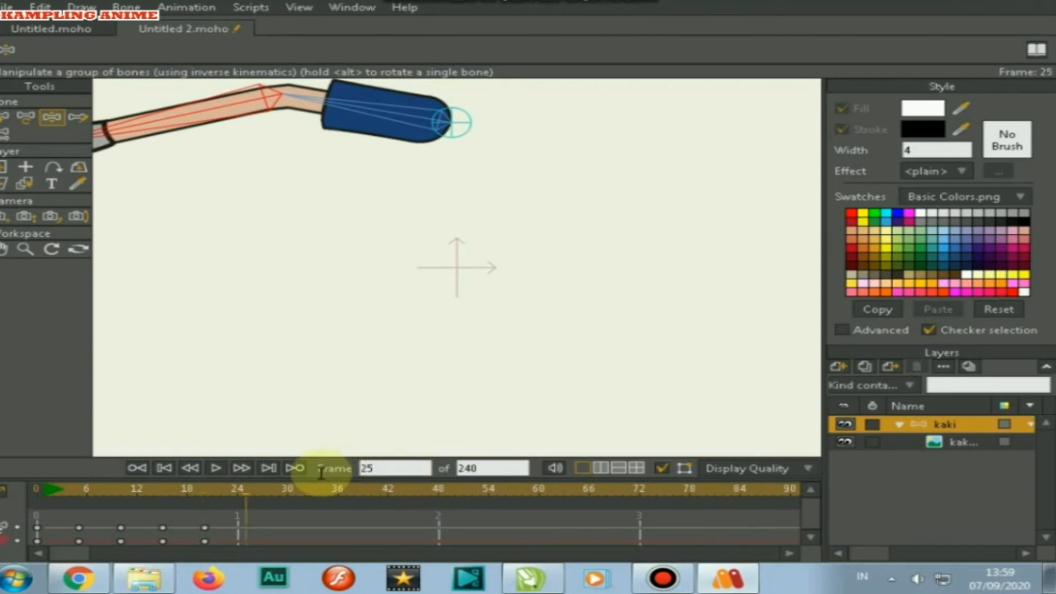
left_click_drag(114, 132, 332, 235)
left_click(393, 469)
left_click_drag(392, 469, 353, 473)
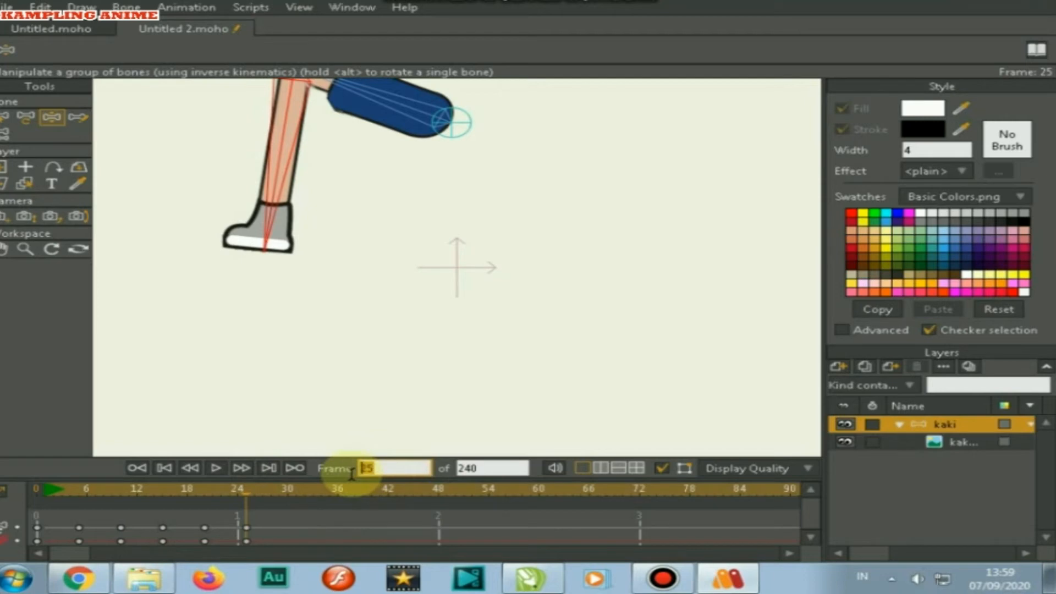
key("Return")
left_click_drag(278, 195, 28, 106)
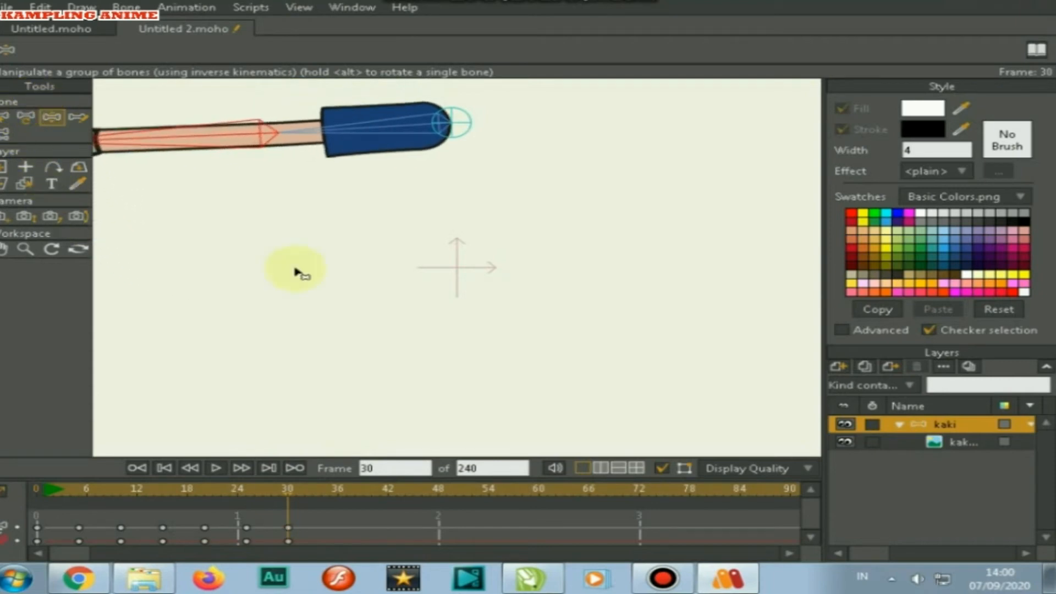
Pose the shin dropped below the raised thigh at frame 35, and the thigh lowered with the knee still bent at frame 40
left_click_drag(405, 468, 273, 469)
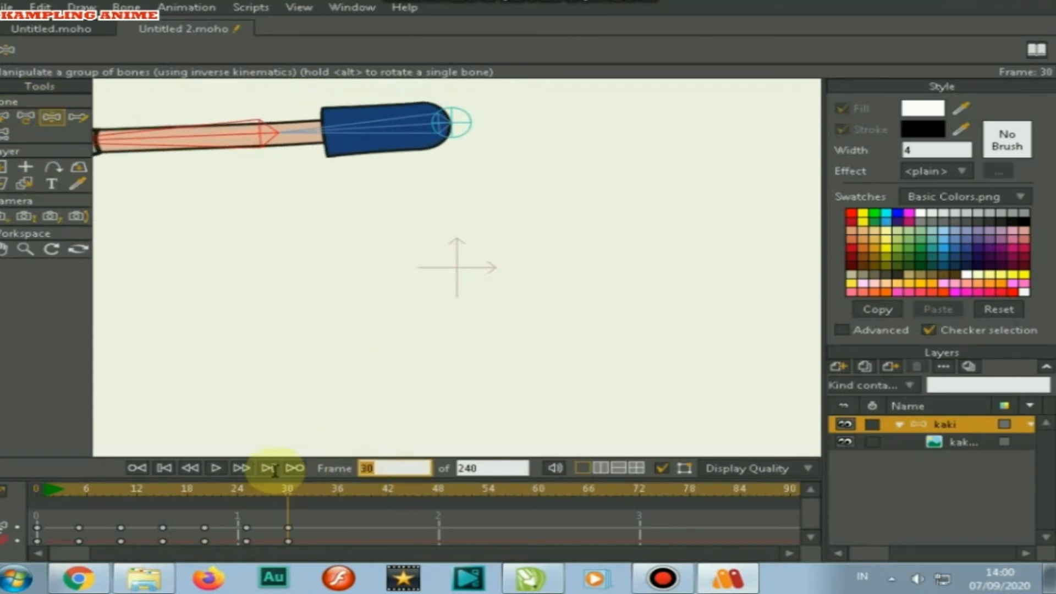
type("35")
key("Return")
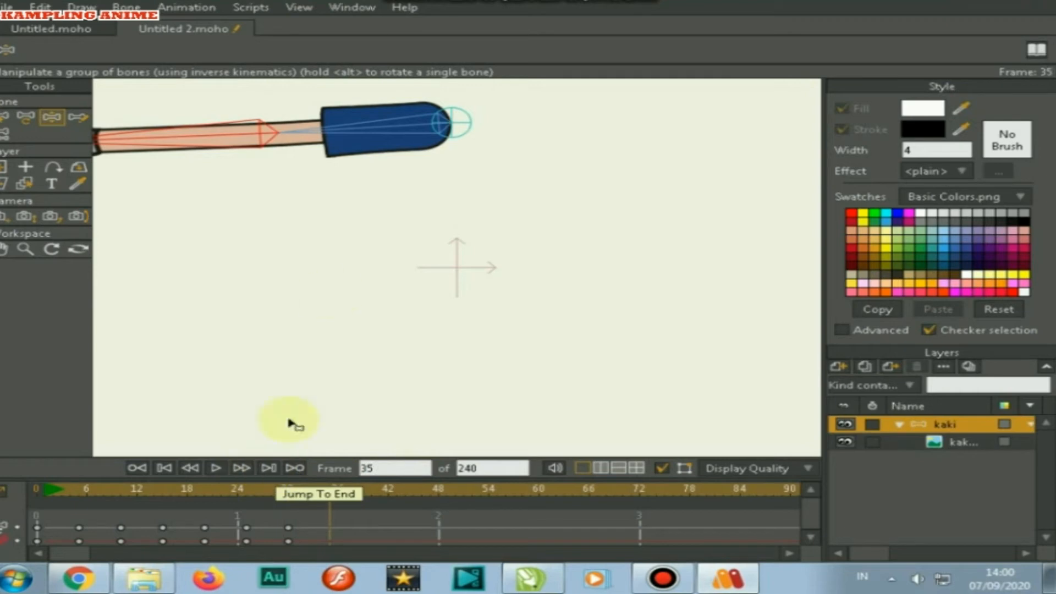
left_click_drag(132, 149, 304, 336)
left_click(398, 467)
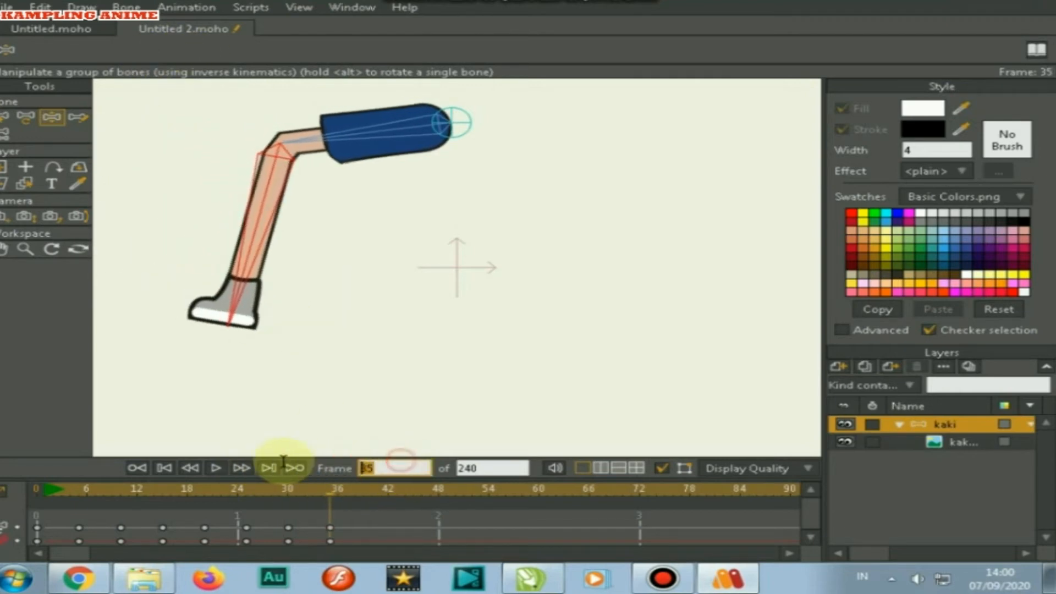
type("40")
key("Return")
left_click_drag(242, 292, 360, 443)
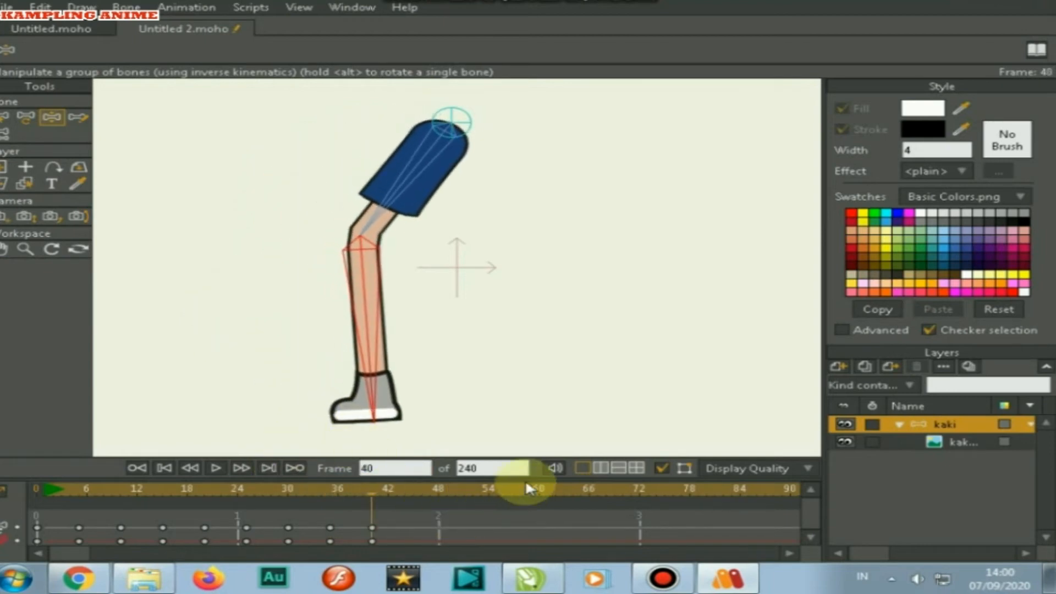
Pose the leg only slightly bent and nearly lowered at frame 45, and straight down in standing position at frame 50
left_click(416, 467)
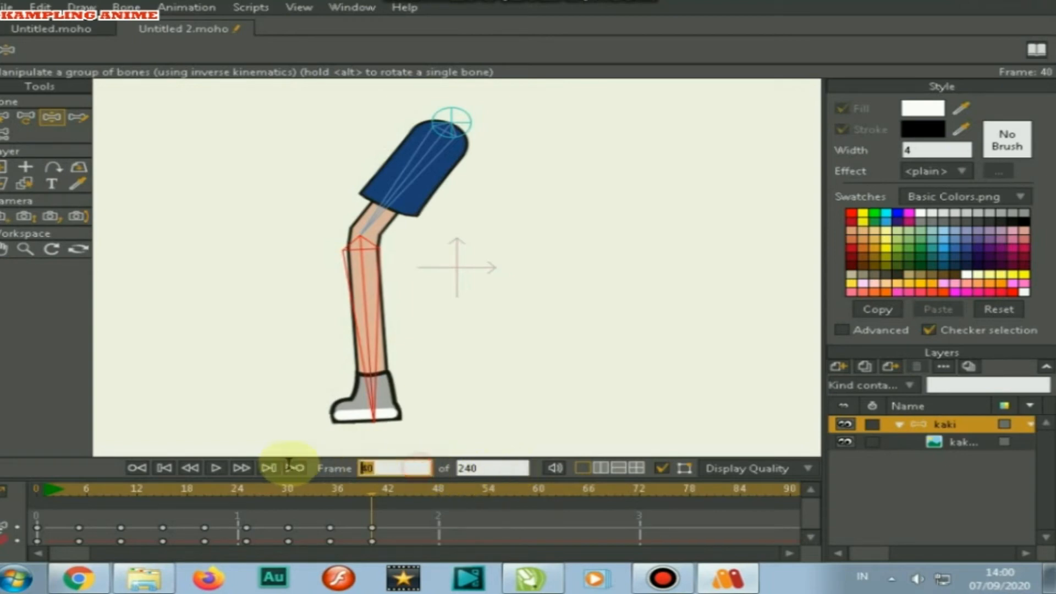
left_click(287, 467)
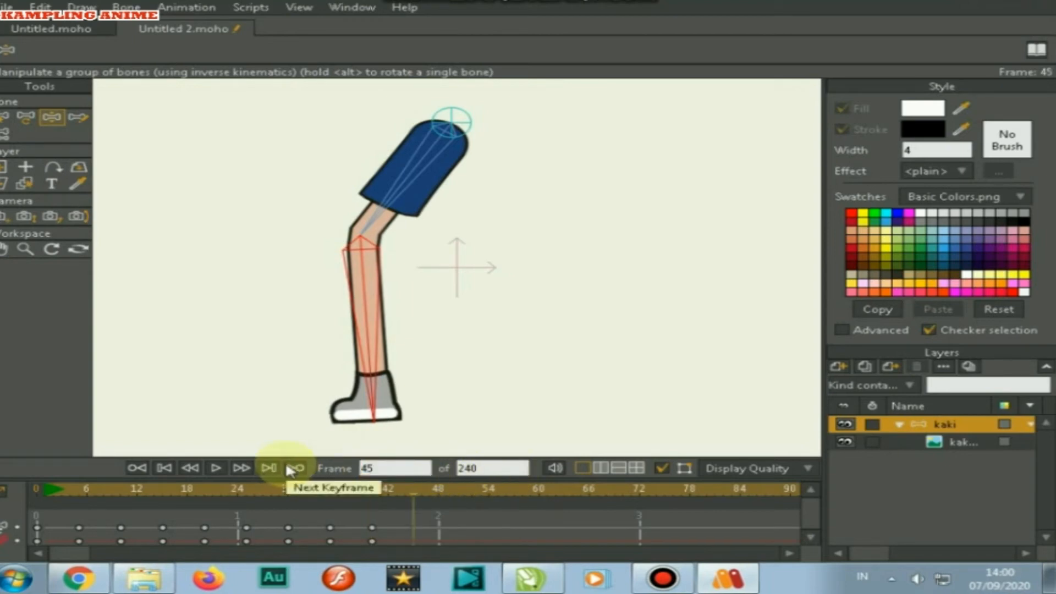
left_click_drag(372, 407, 424, 438)
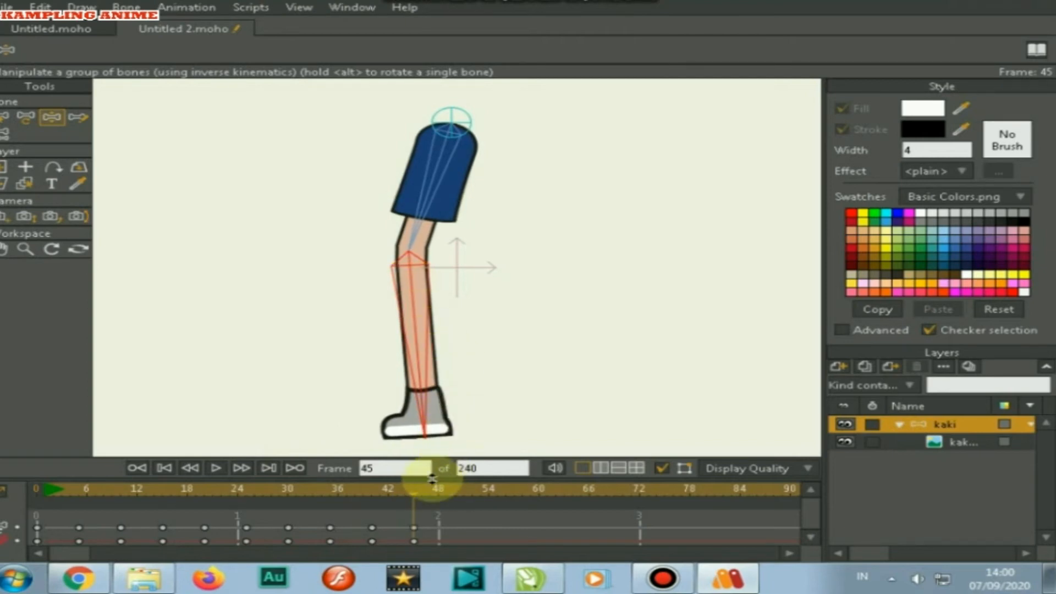
double_click(389, 468)
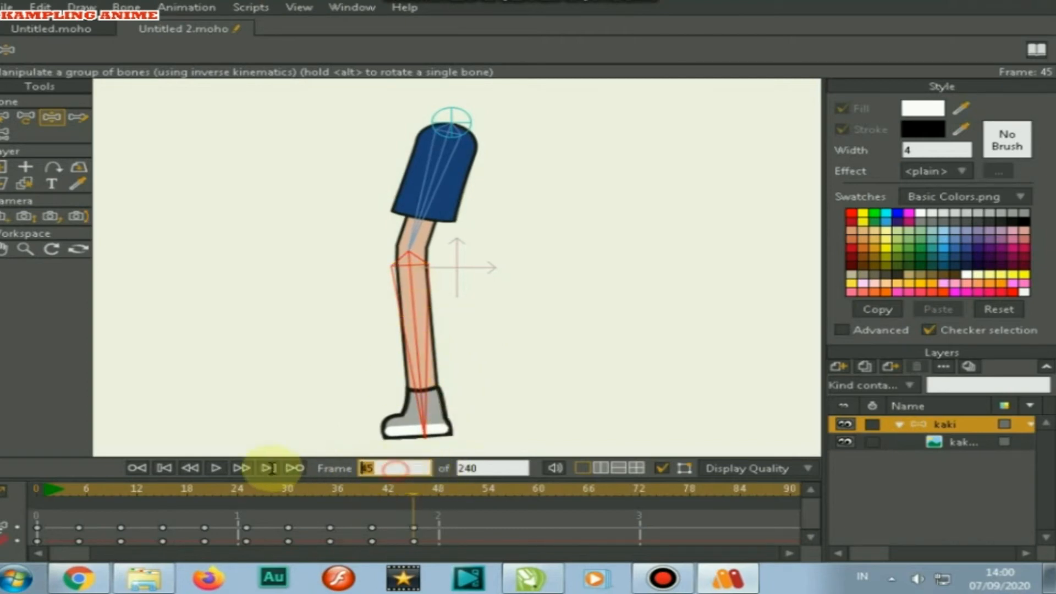
key("Return")
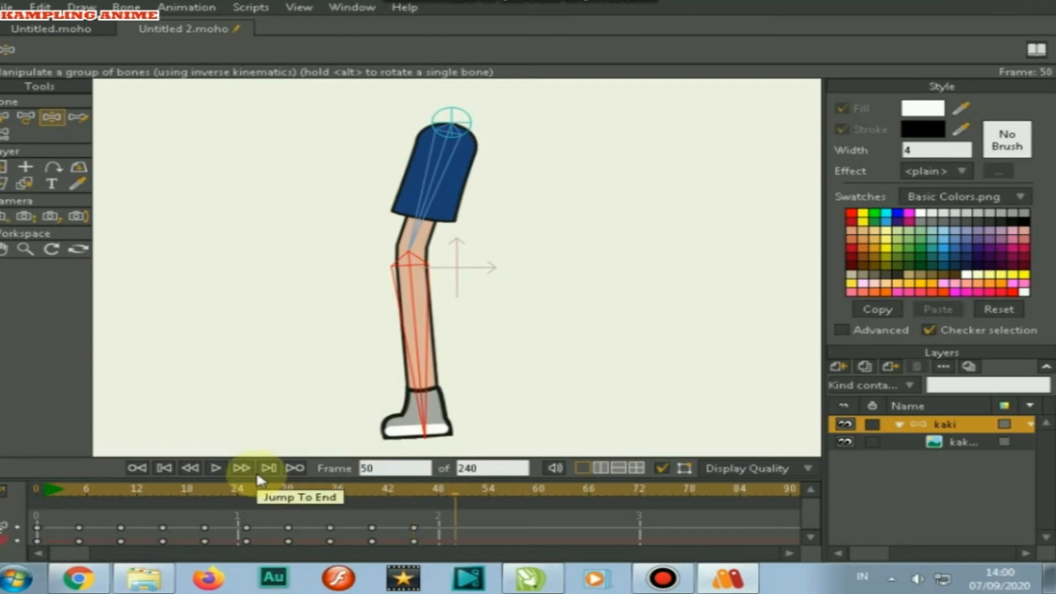
left_click_drag(424, 365, 451, 437)
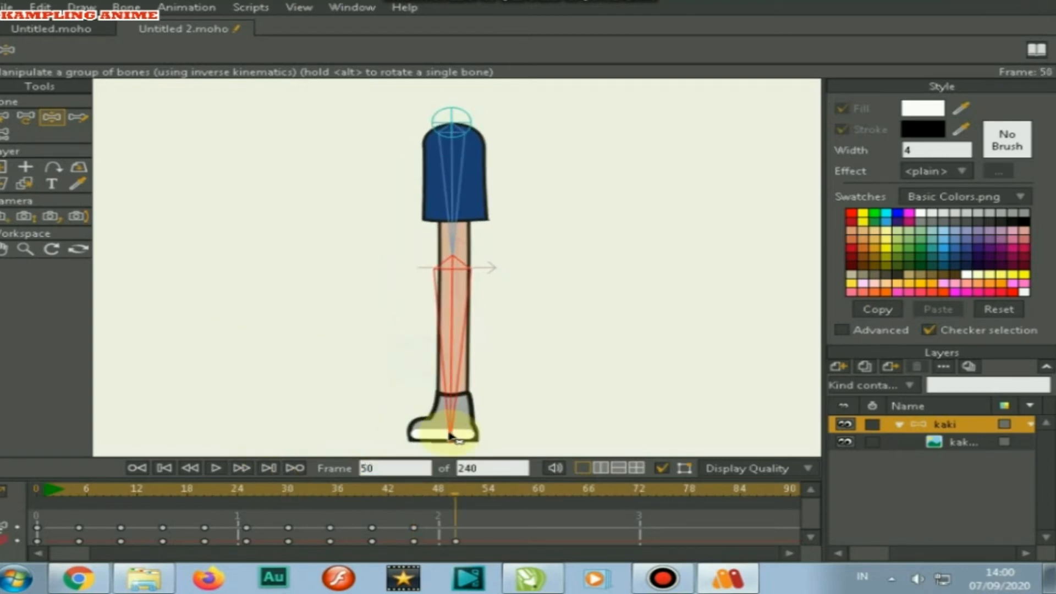
Pose the lower leg bent backward under a vertical thigh at frame 55, and the leg swung back with the shin nearly horizontal at frame 60
double_click(376, 468)
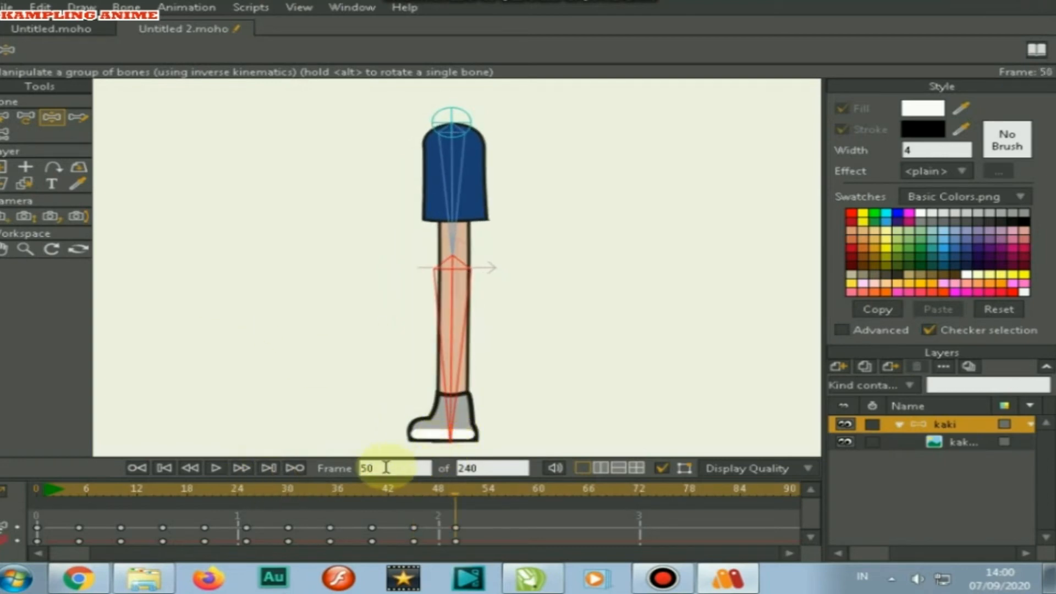
type("55")
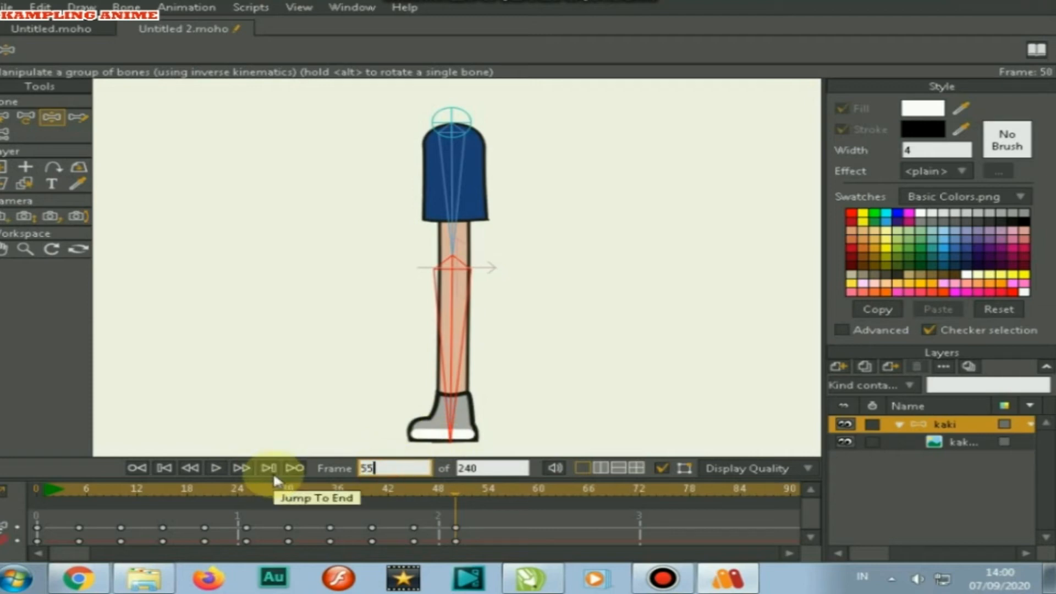
key("Return")
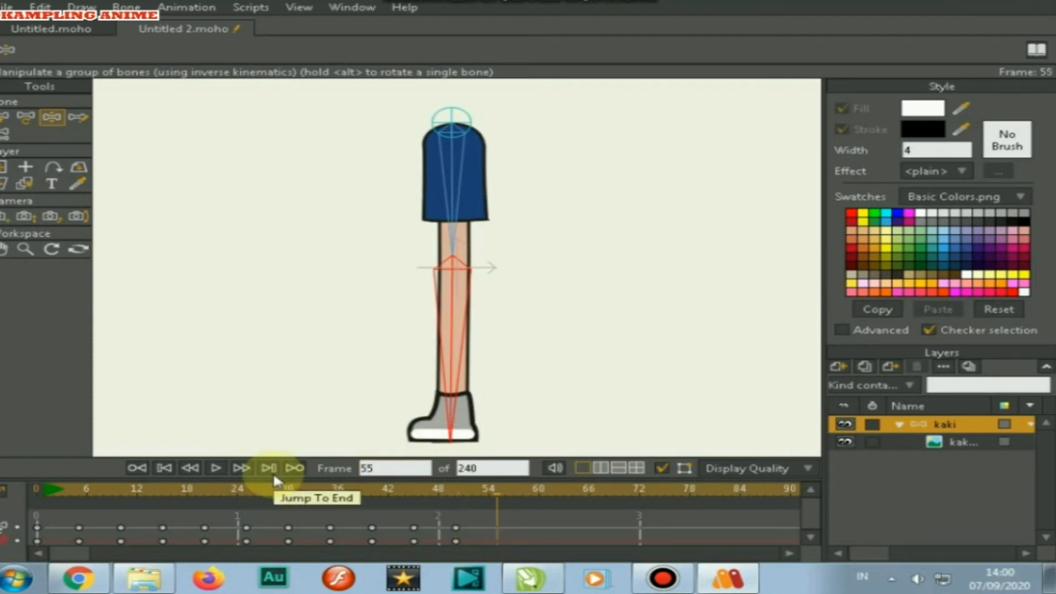
left_click_drag(433, 392, 633, 312)
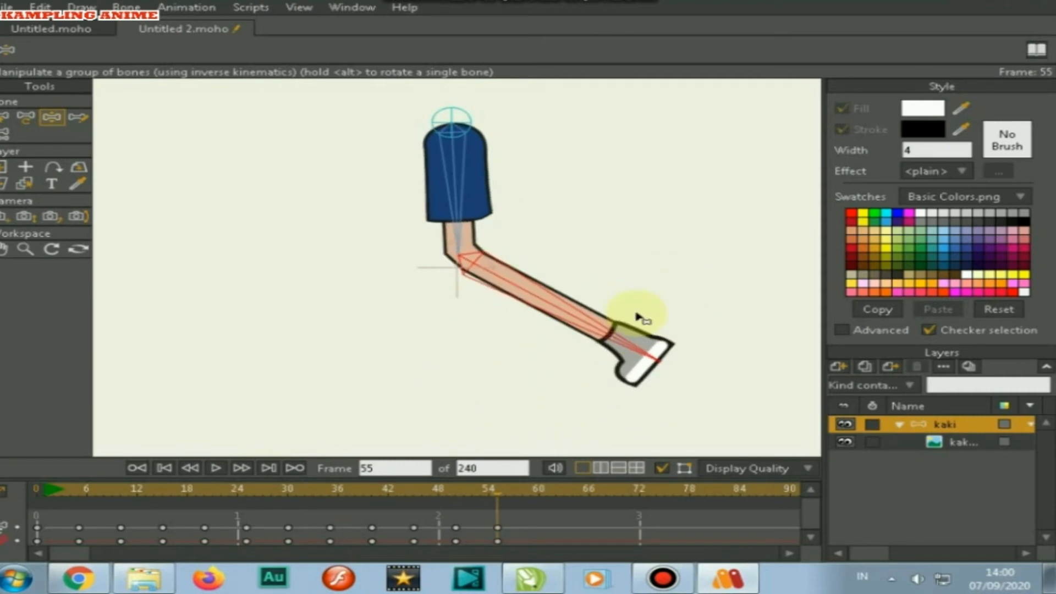
left_click_drag(401, 467, 278, 472)
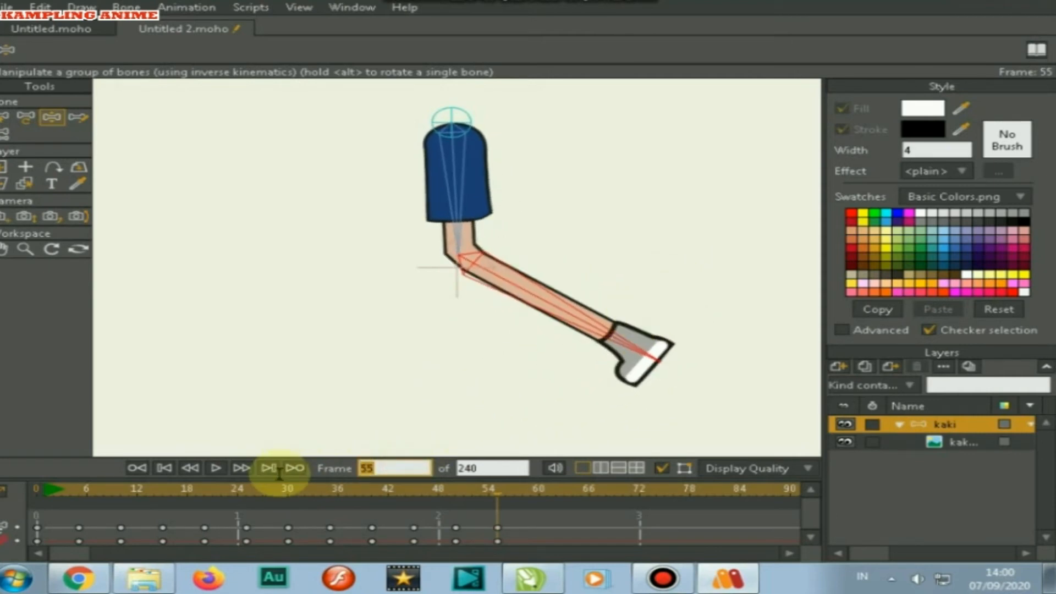
type("60")
key("Return")
left_click_drag(651, 338, 752, 219)
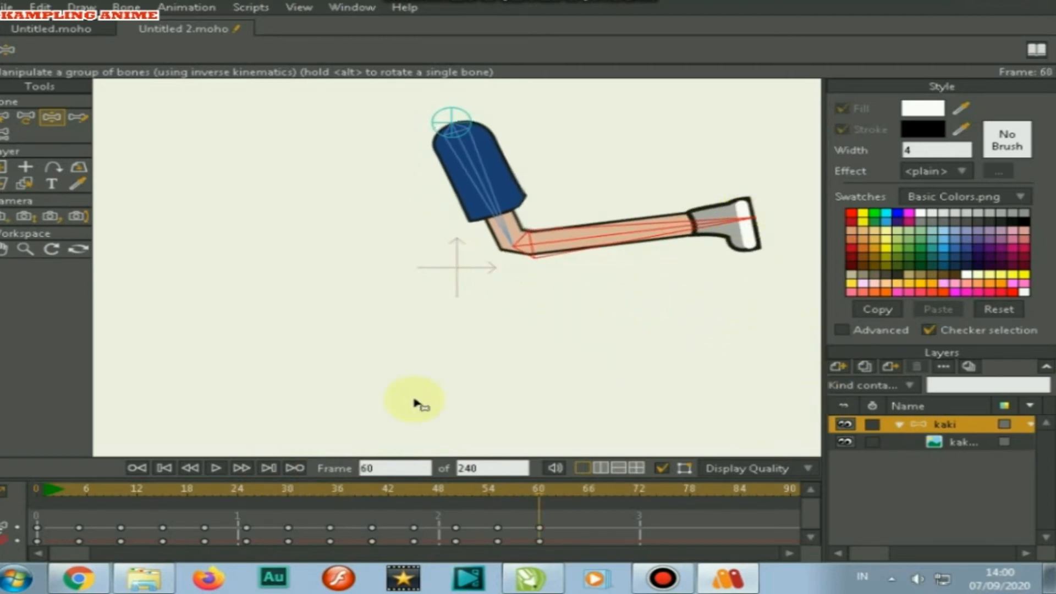
Pose the foot swung higher behind the body at frame 65, and the shin sloping down backward under a near-vertical thigh at frame 70
left_click_drag(399, 468, 294, 474)
type("65")
key("Return")
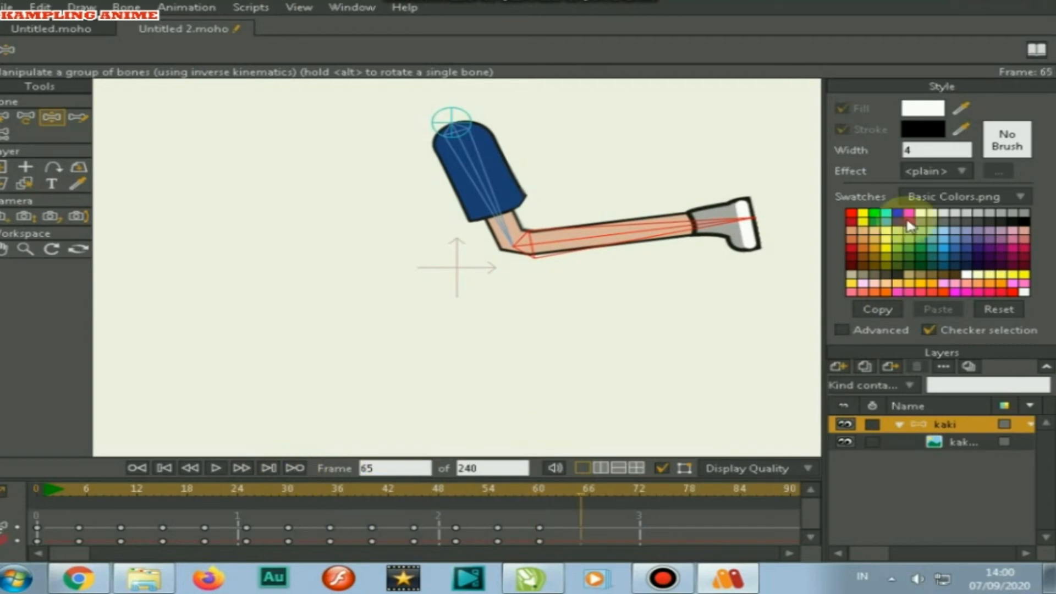
left_click_drag(709, 216, 578, 92)
double_click(409, 468)
type("70")
key("Return")
left_click_drag(601, 106, 606, 408)
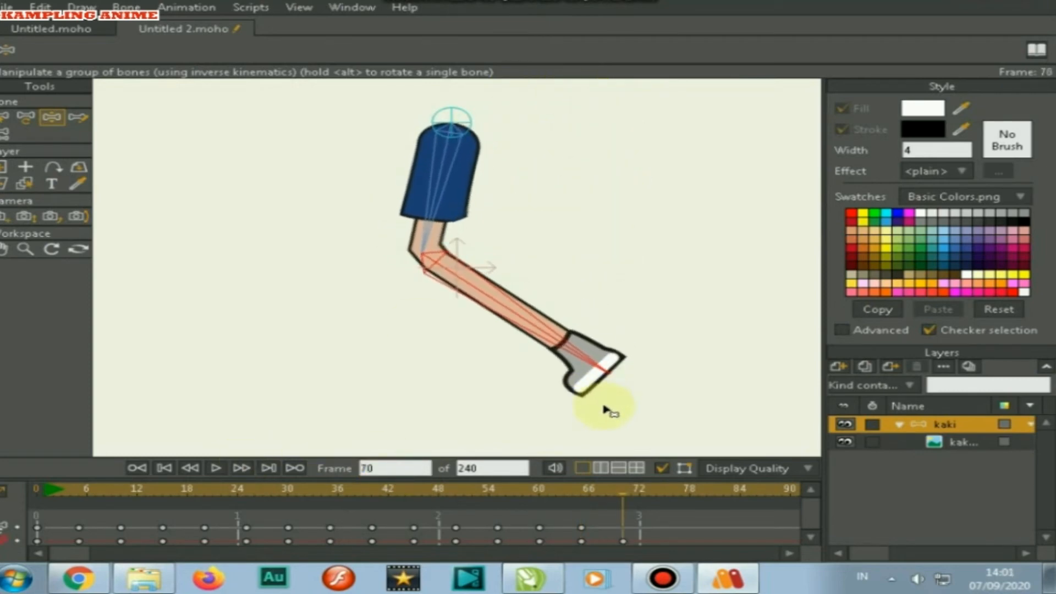
Pose the leg nearly straight and slanting forward at frame 75, and the thigh raised forward with the shin hanging vertically at frame 80
double_click(401, 467)
type("75")
key("Return")
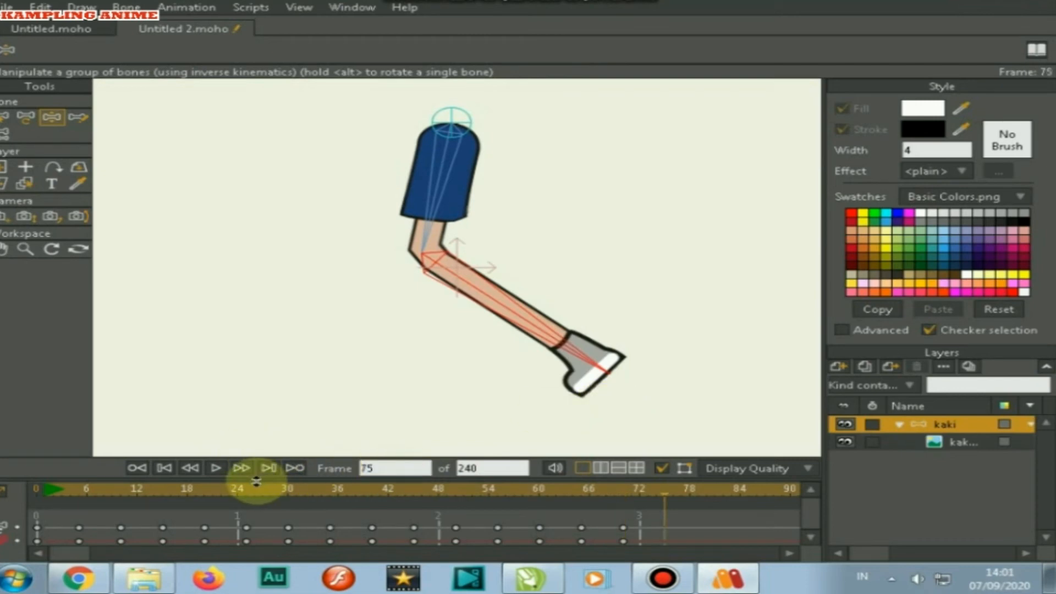
left_click_drag(594, 364, 278, 372)
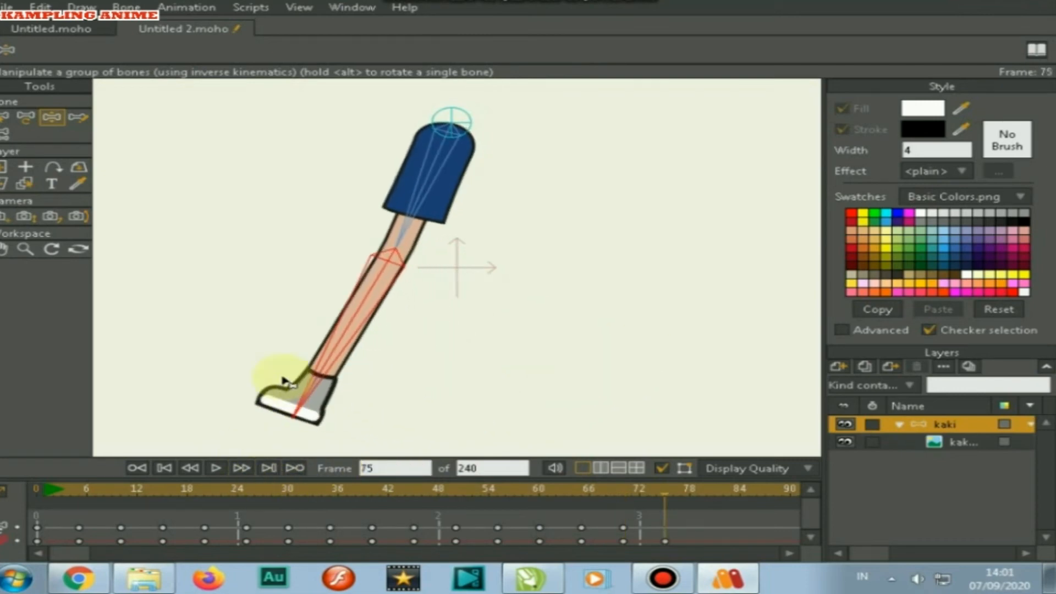
double_click(398, 467)
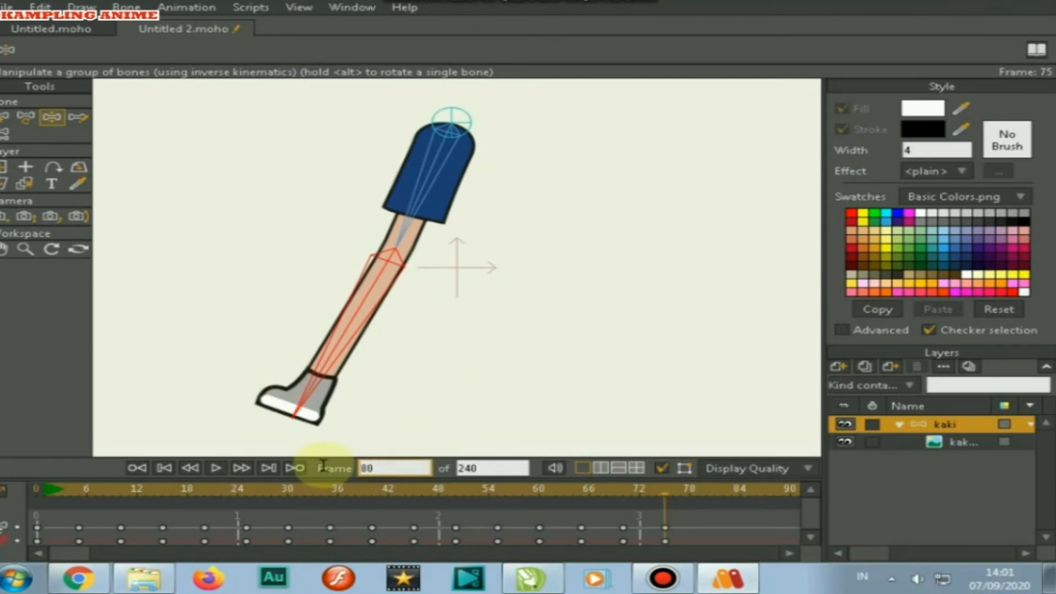
key("Return")
left_click_drag(307, 374, 334, 222)
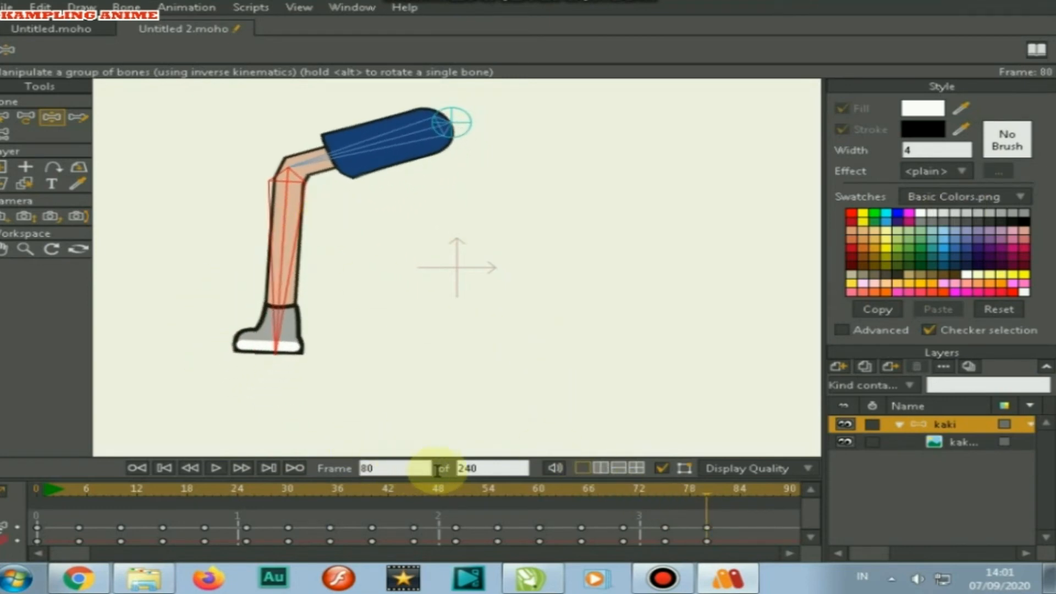
Pose the knee raised above hip height with the shin hanging at frame 85, and the leg kicked straight forward nearly horizontally at frame 90
double_click(388, 466)
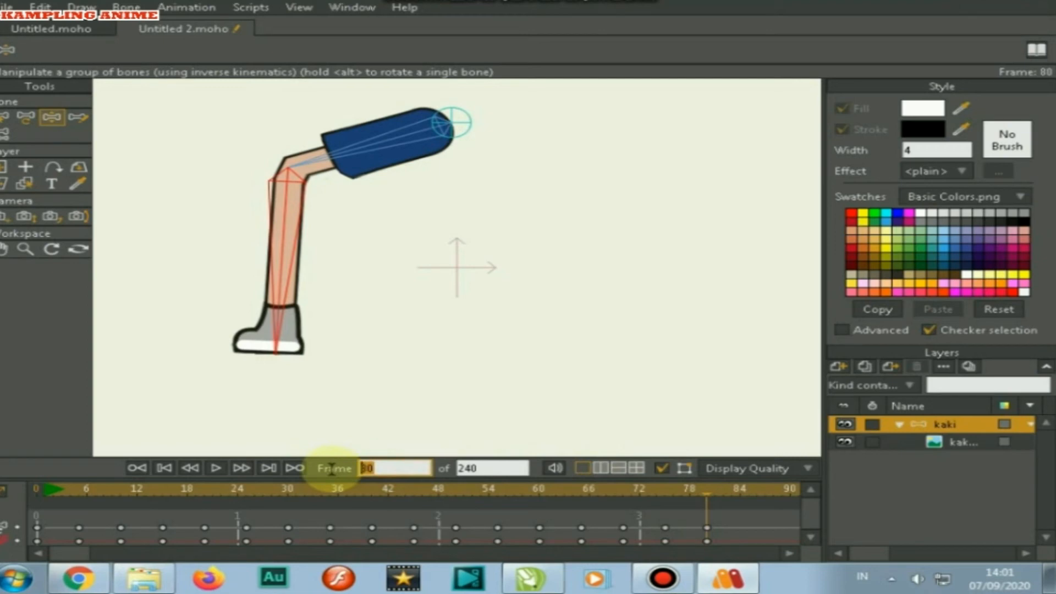
type("85")
key("Return")
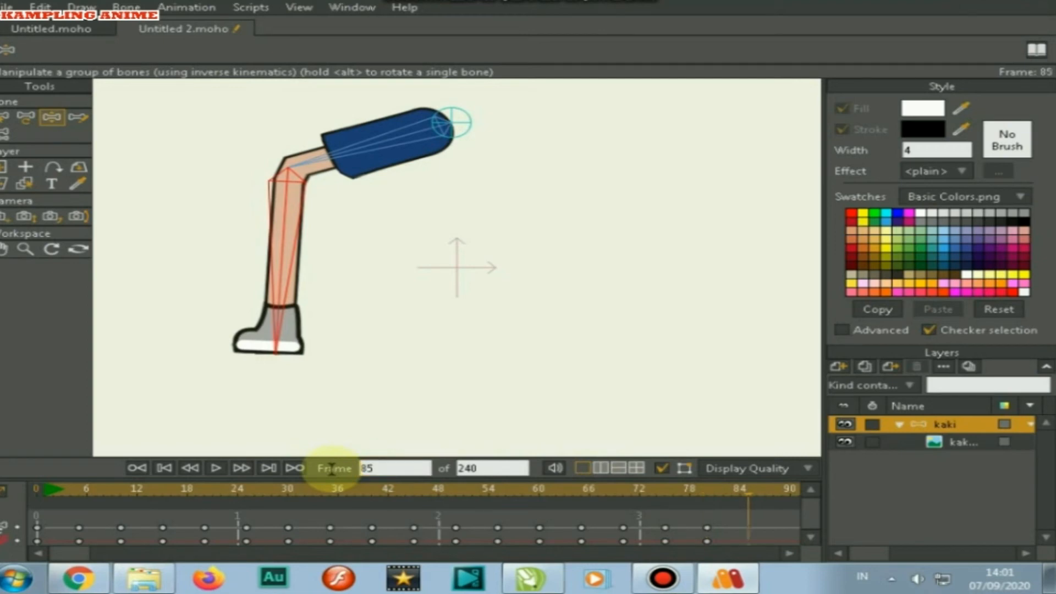
left_click_drag(292, 300, 288, 195)
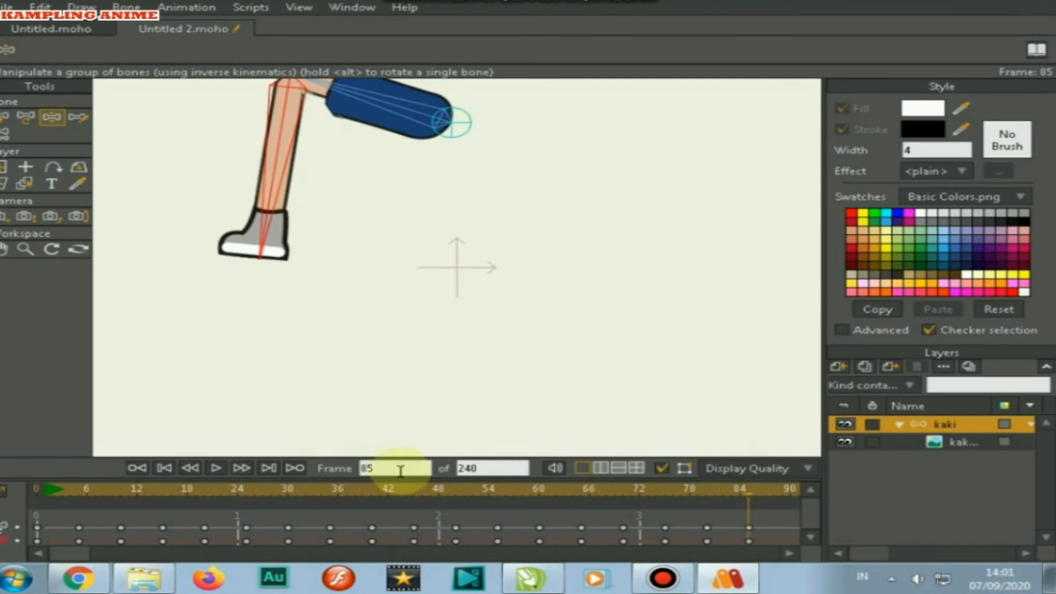
left_click_drag(394, 468, 276, 472)
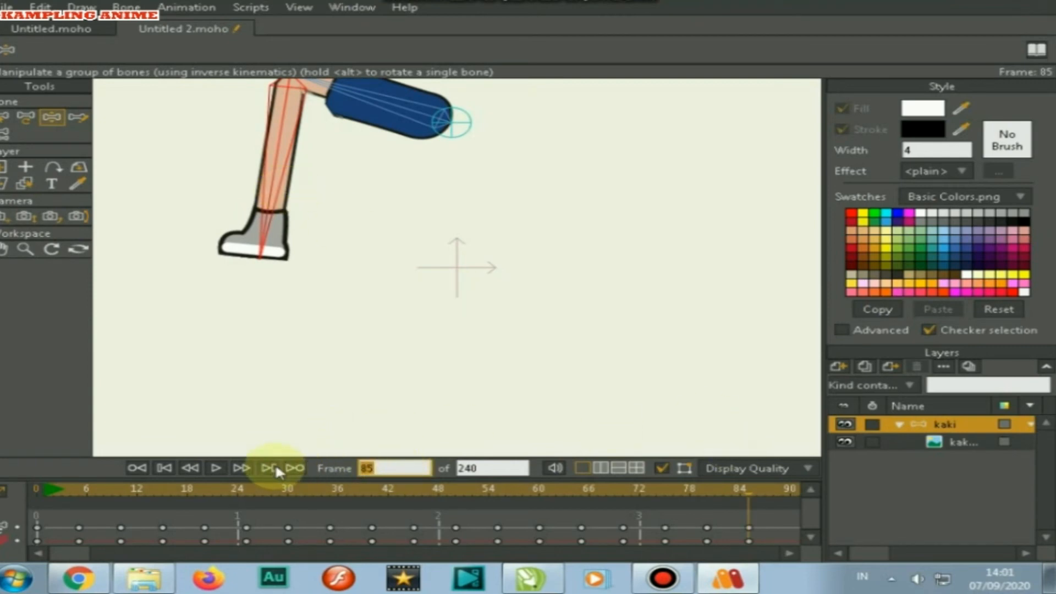
type("90")
key("Return")
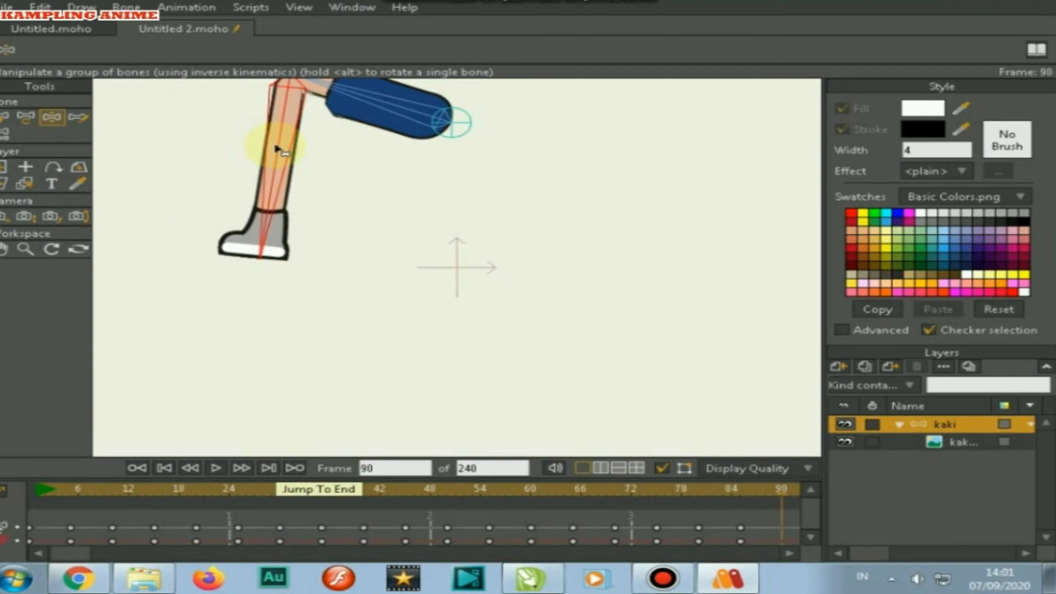
left_click_drag(283, 179, 25, 118)
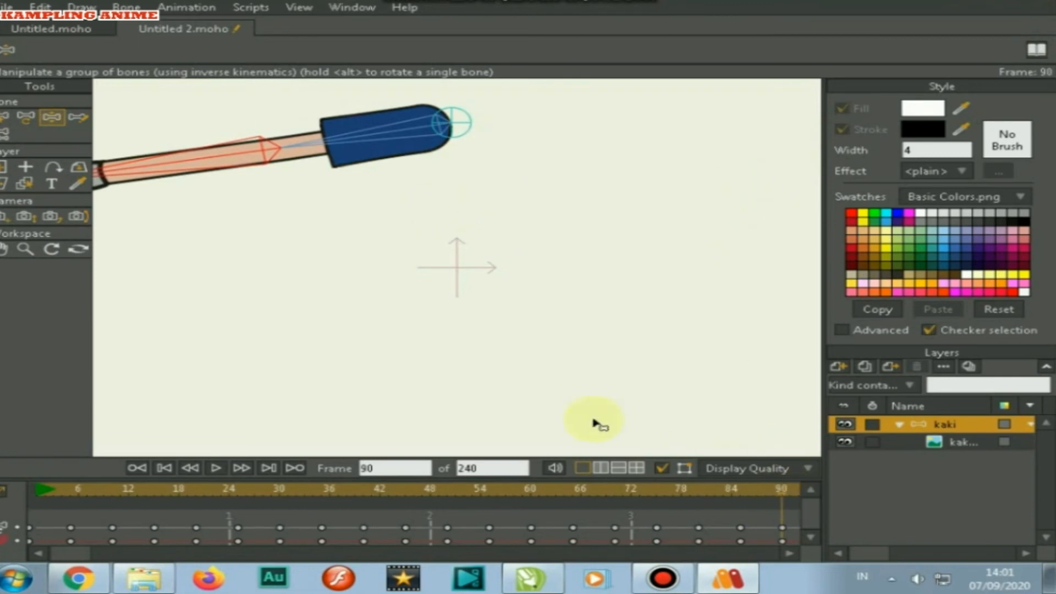
Pose the thigh horizontal with the shin folded back diagonally beneath it at frame 95
left_click_drag(388, 468, 324, 468)
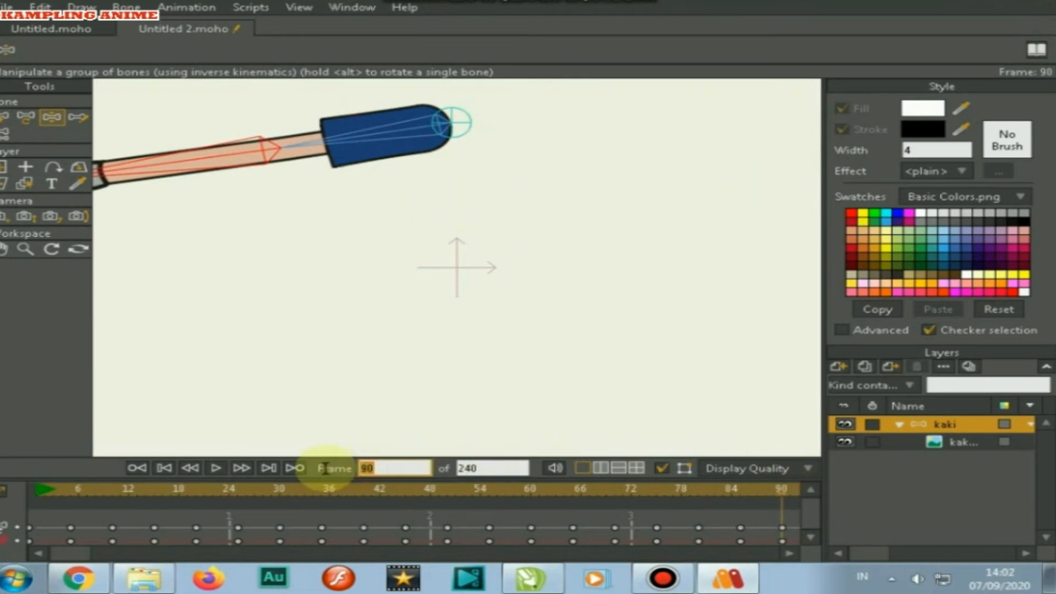
key("Return")
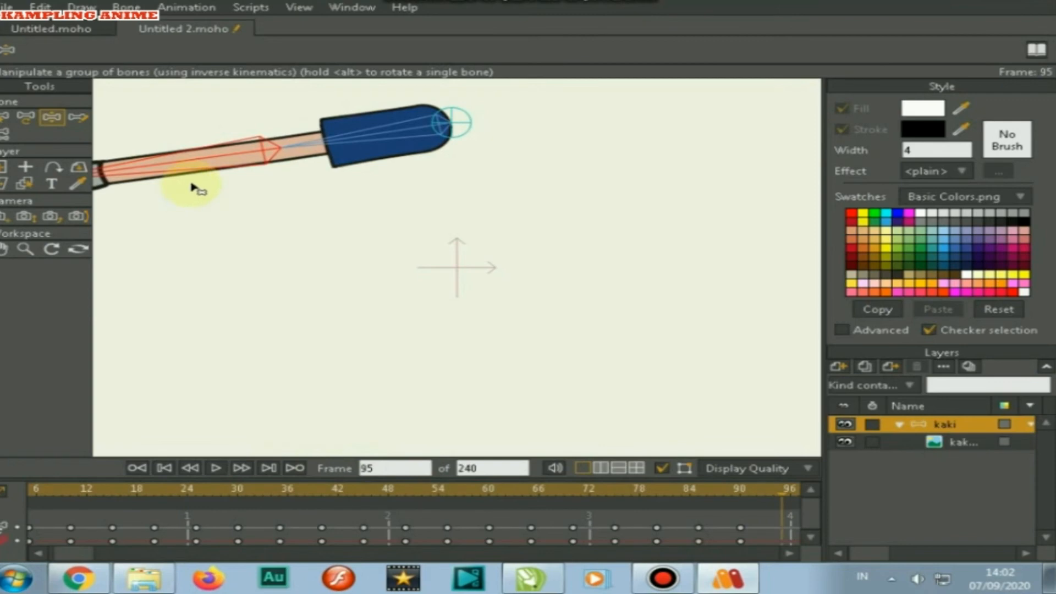
left_click_drag(187, 168, 411, 280)
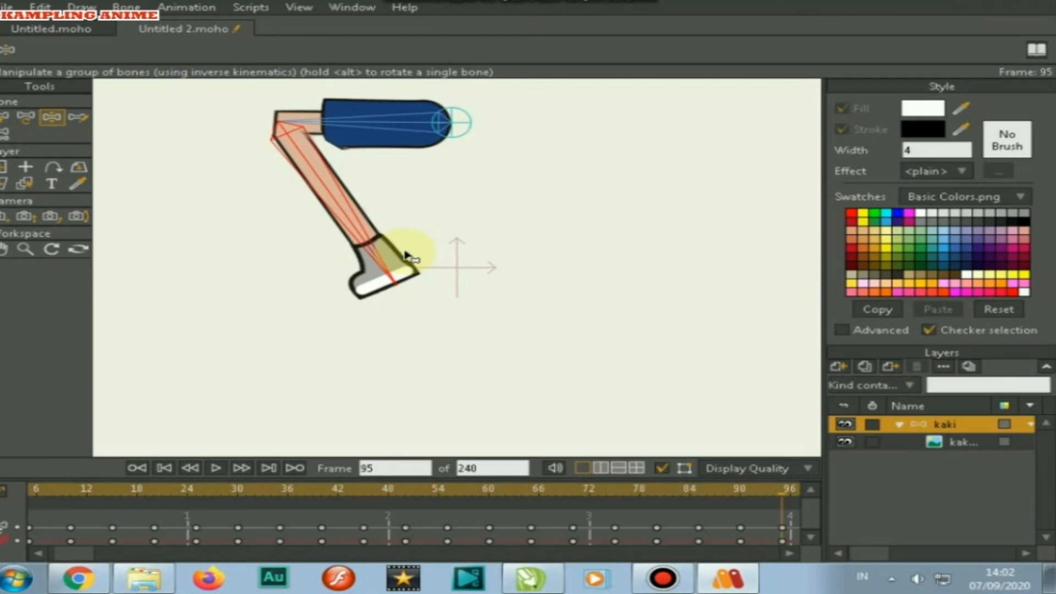
Export the animation as an MP4 named kaki to the folder D:\free fire\2, and close the video playback of the result
left_click(10, 8)
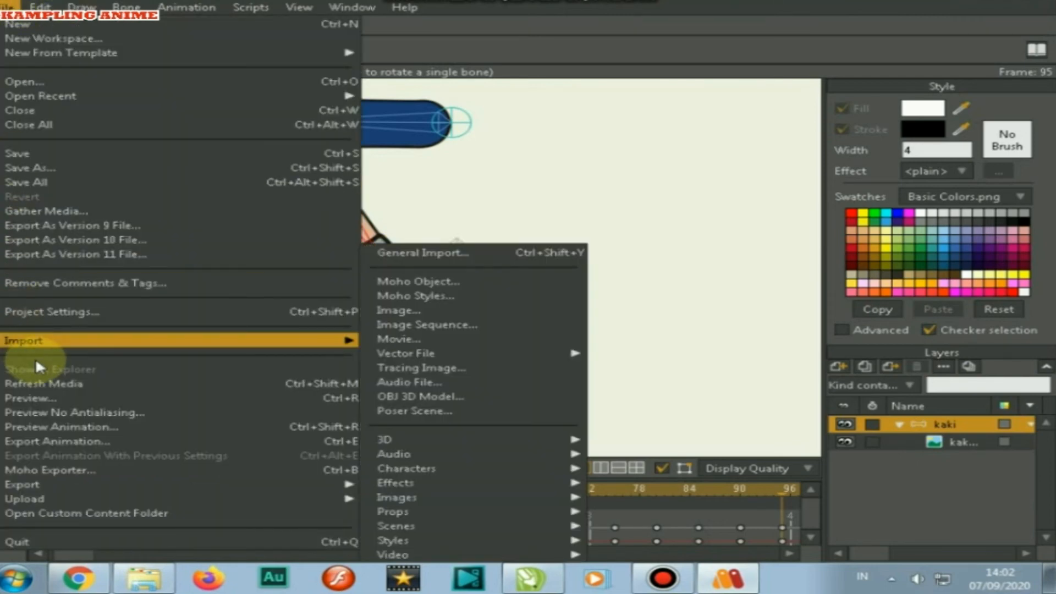
left_click(71, 440)
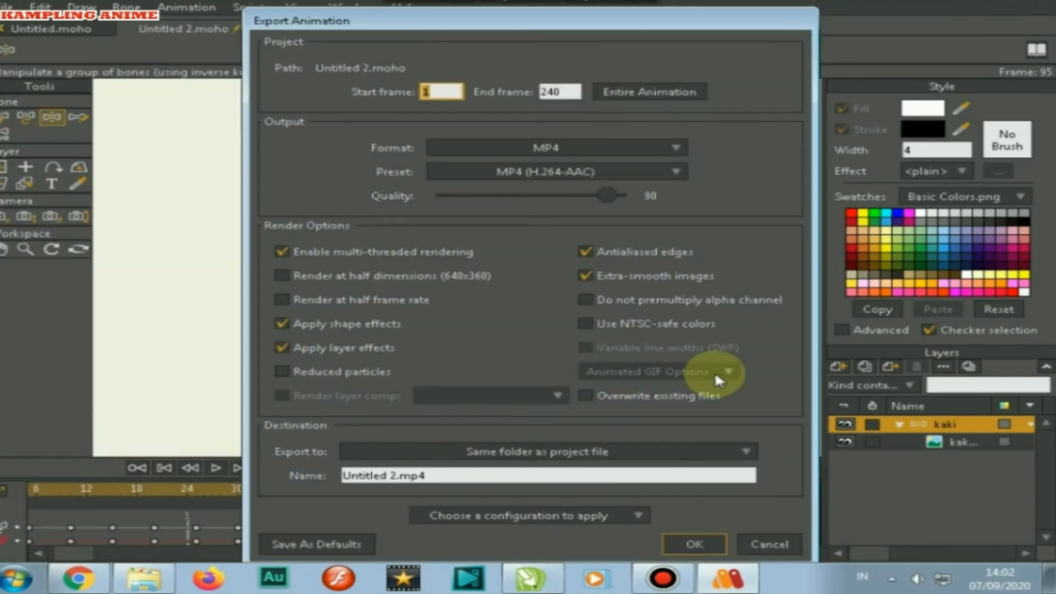
left_click(746, 451)
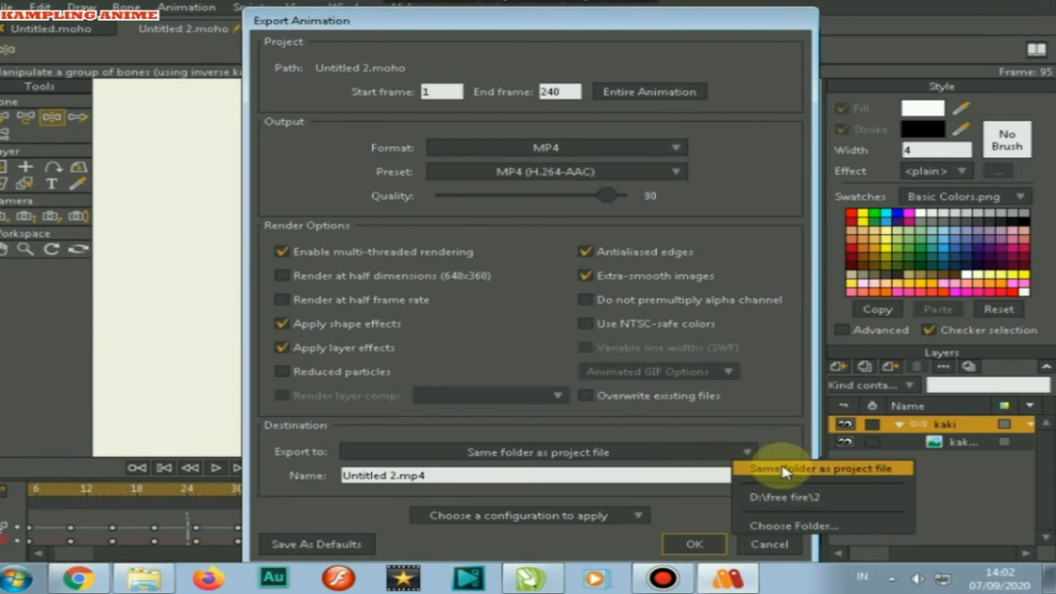
left_click(794, 496)
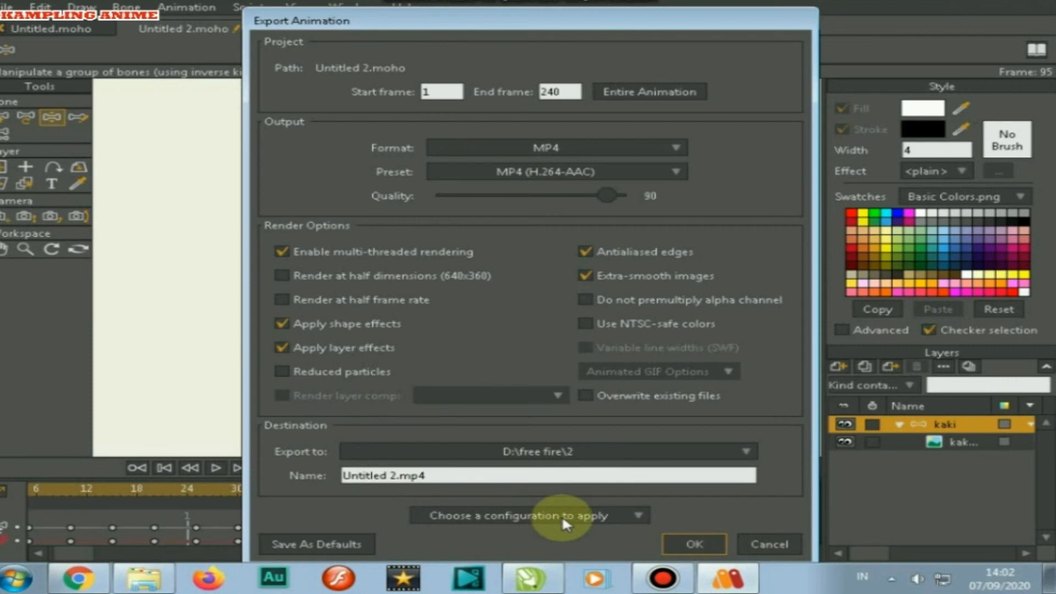
left_click(444, 477)
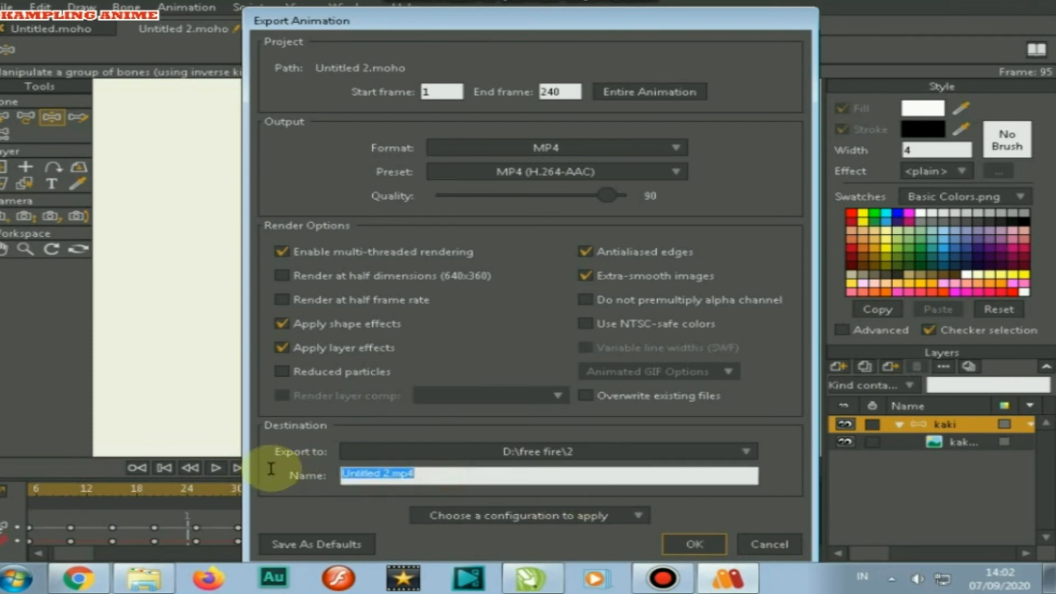
type("kaki")
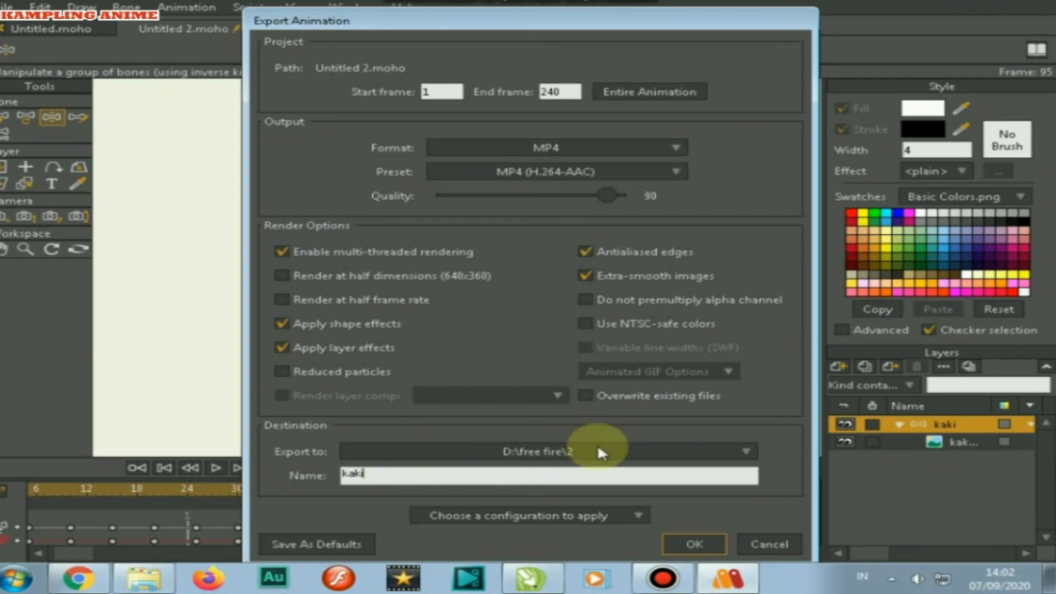
left_click(692, 545)
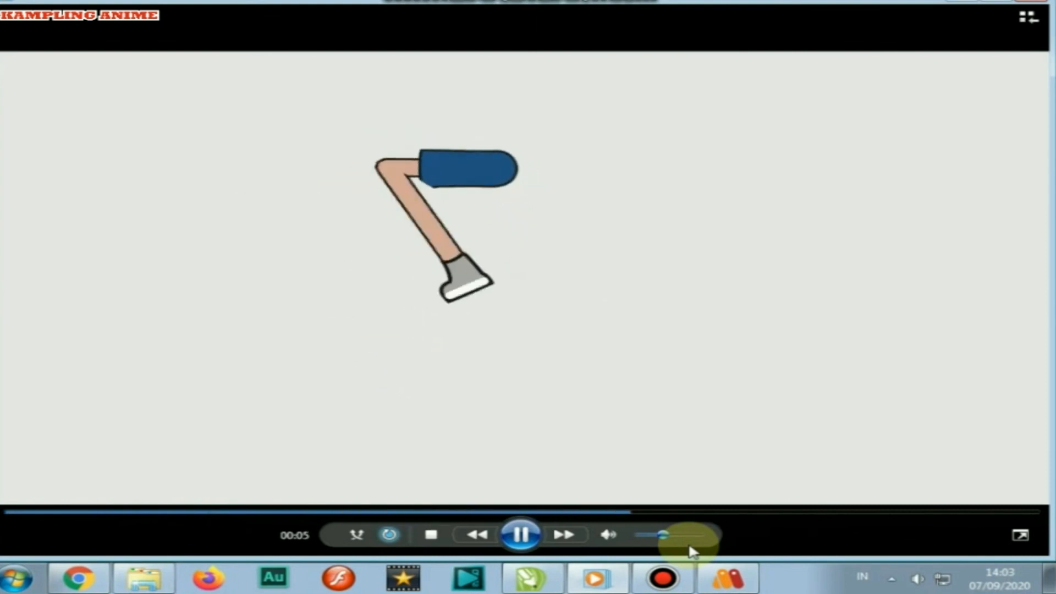
left_click(1031, 2)
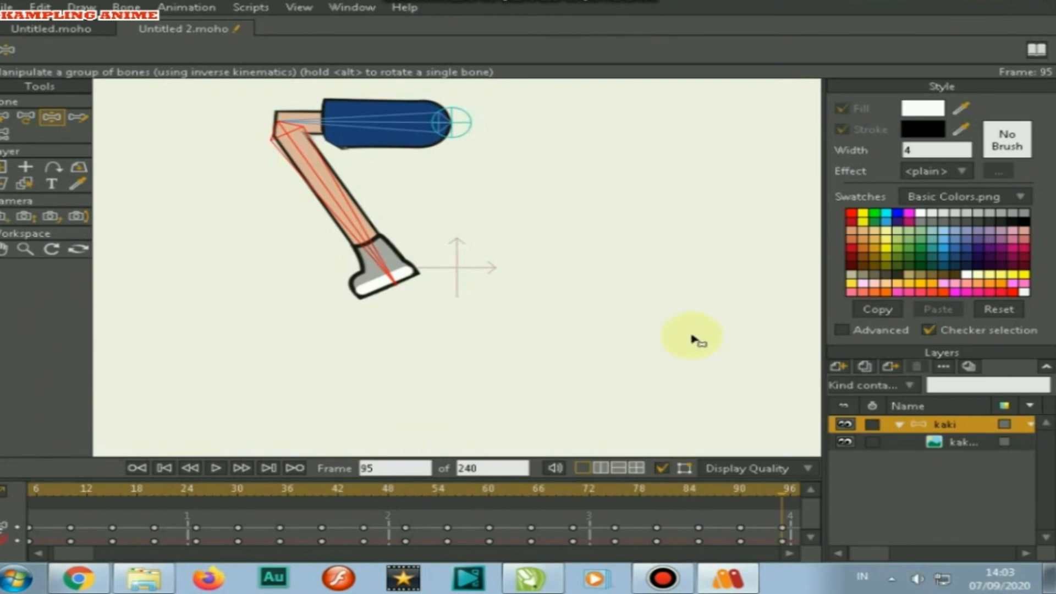